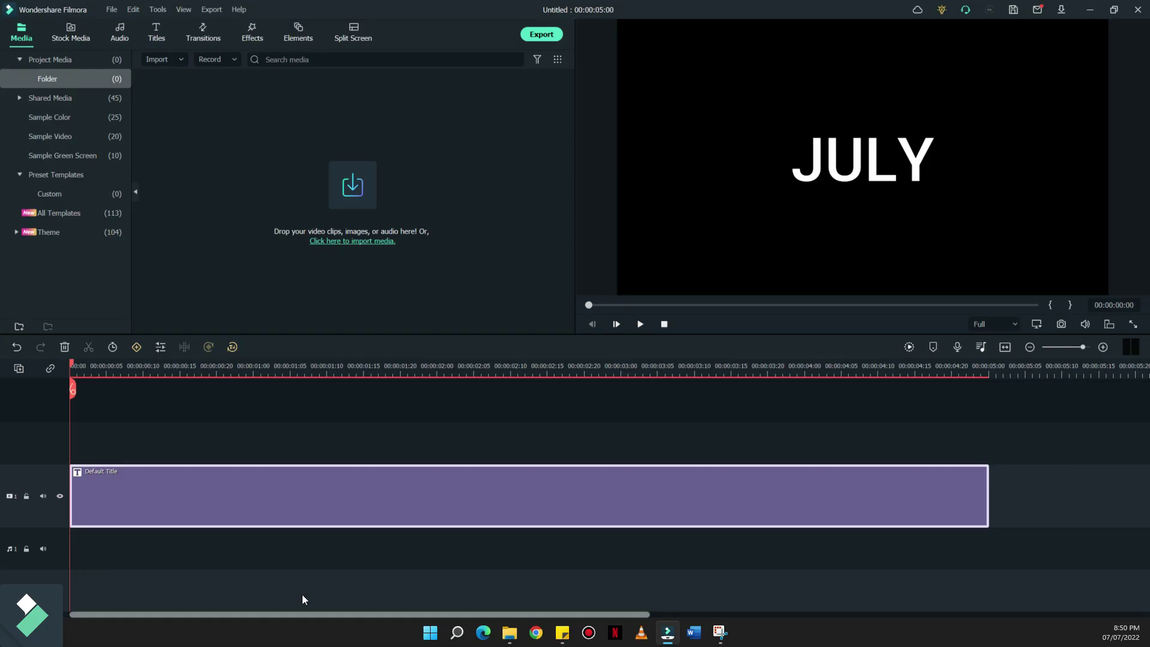
# Step: Delete the existing title clip and add a new Default Title to the first video track
pyautogui.press('Delete')
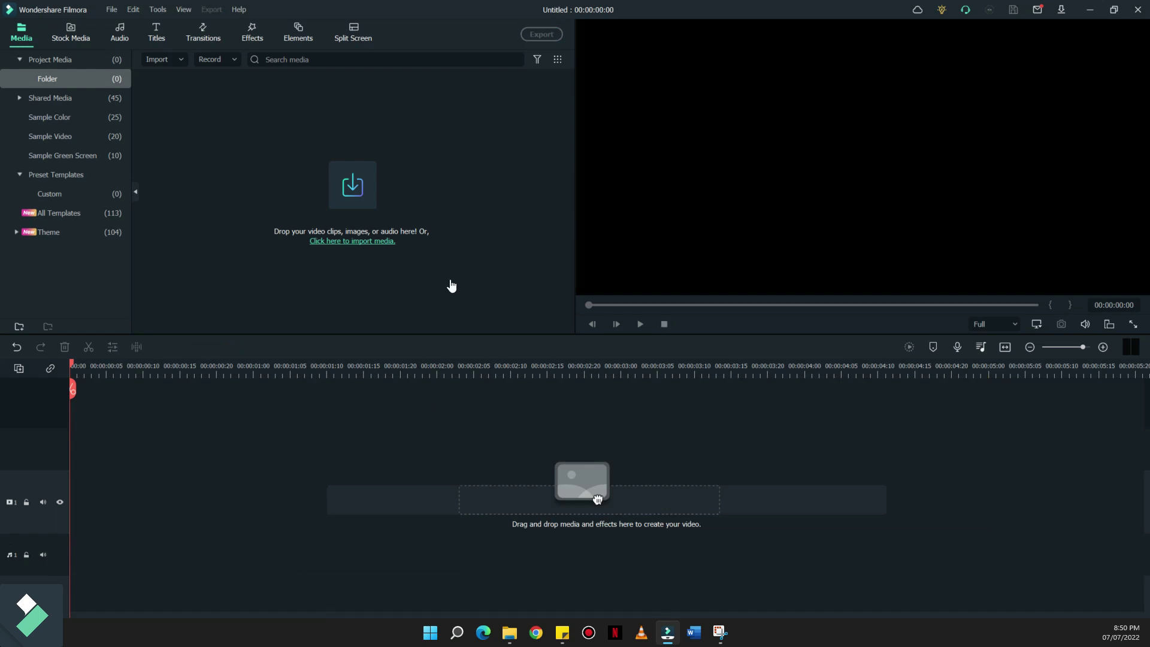
pyautogui.click(157, 33)
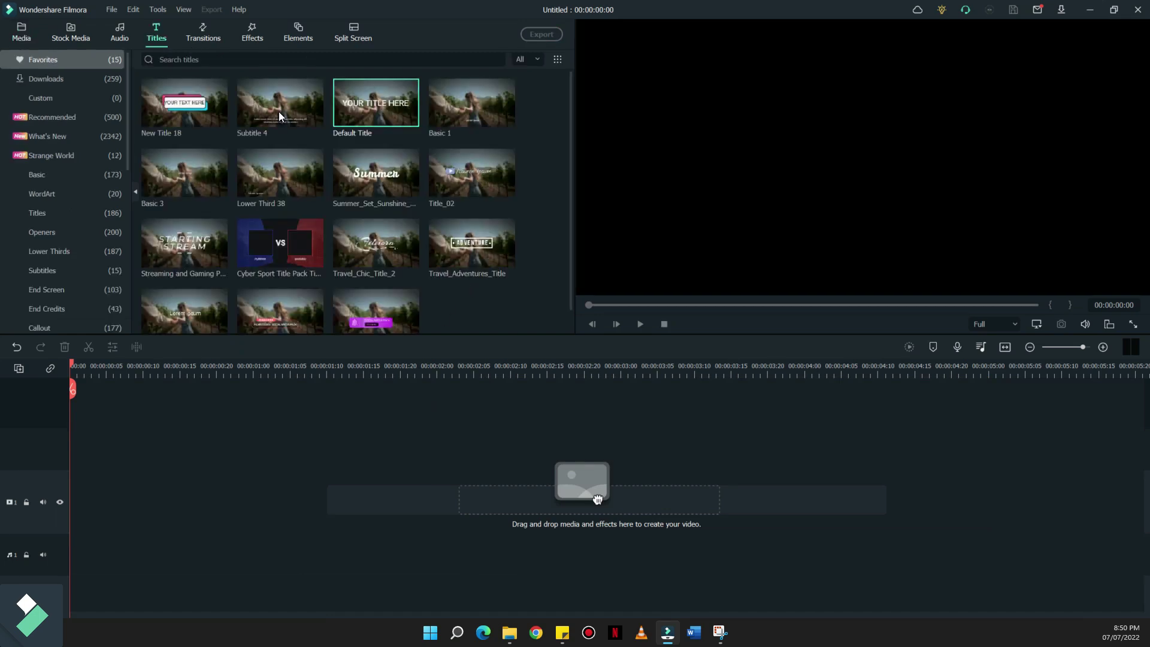
pyautogui.moveTo(598, 498); pyautogui.dragTo(592, 500)
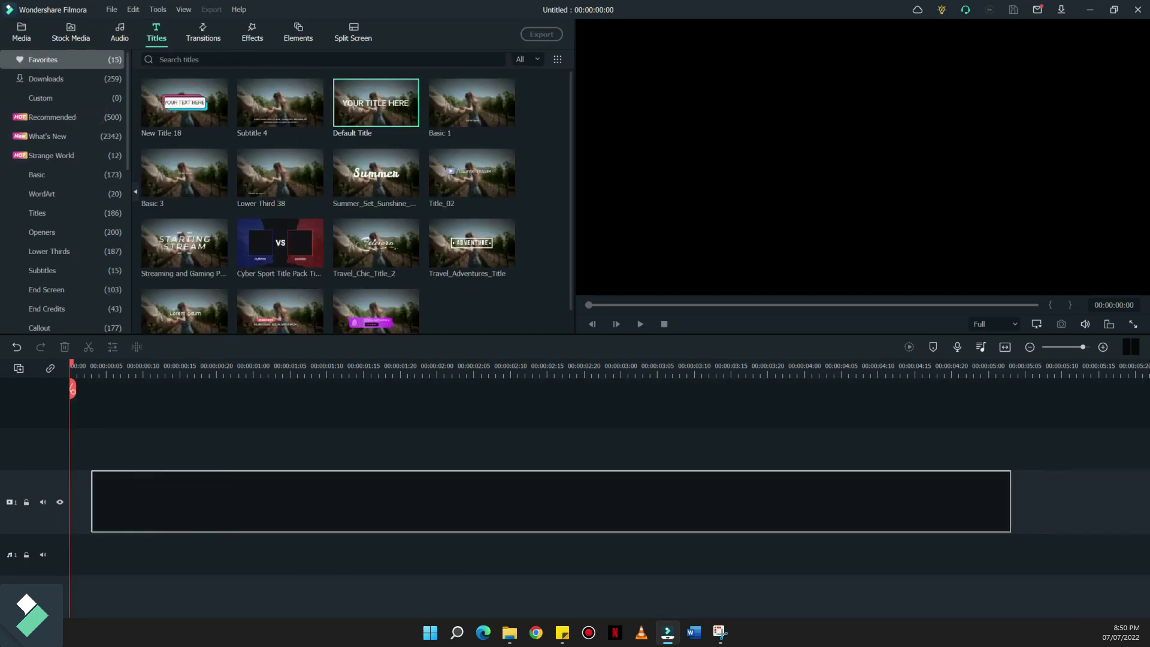
# Step: Replace the placeholder text of the new title with "JULY"
pyautogui.doubleClick(326, 497)
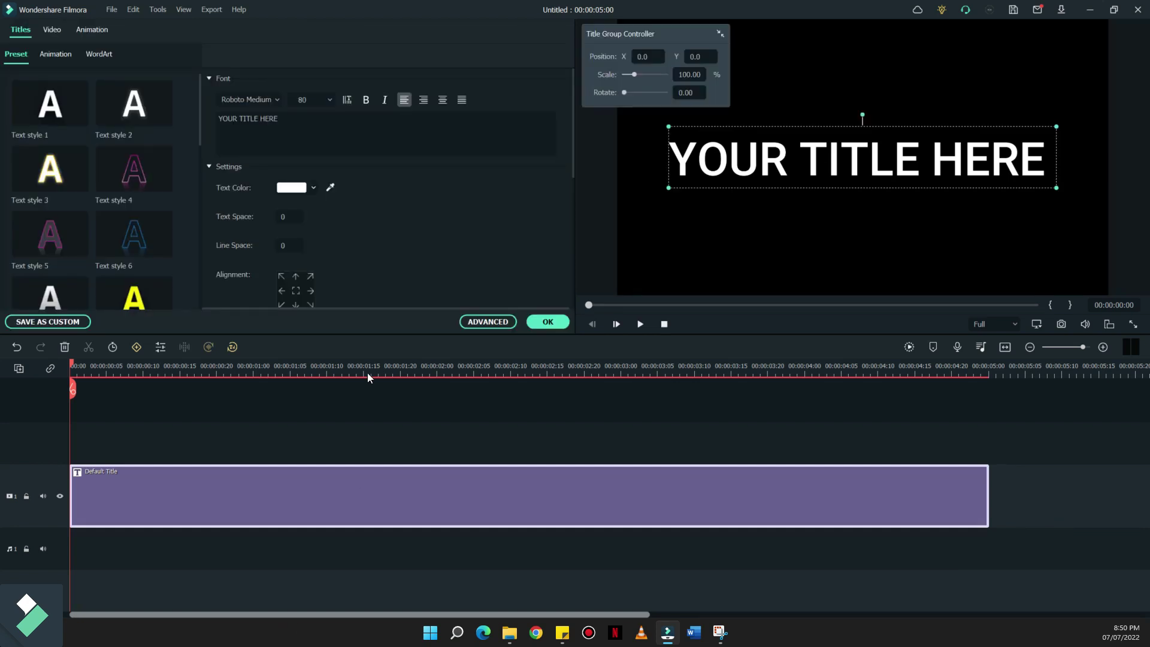
pyautogui.moveTo(391, 145); pyautogui.dragTo(212, 132)
pyautogui.write('JUKY')
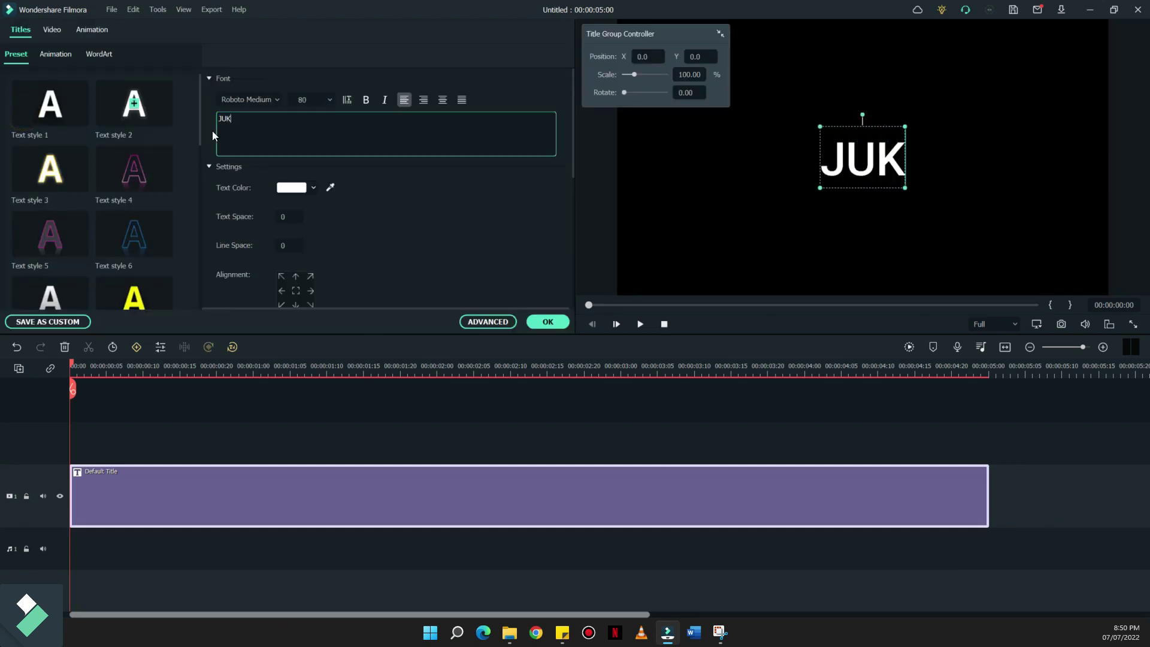
pyautogui.press('BackSpace')
pyautogui.press('BackSpace')
pyautogui.write('LY')
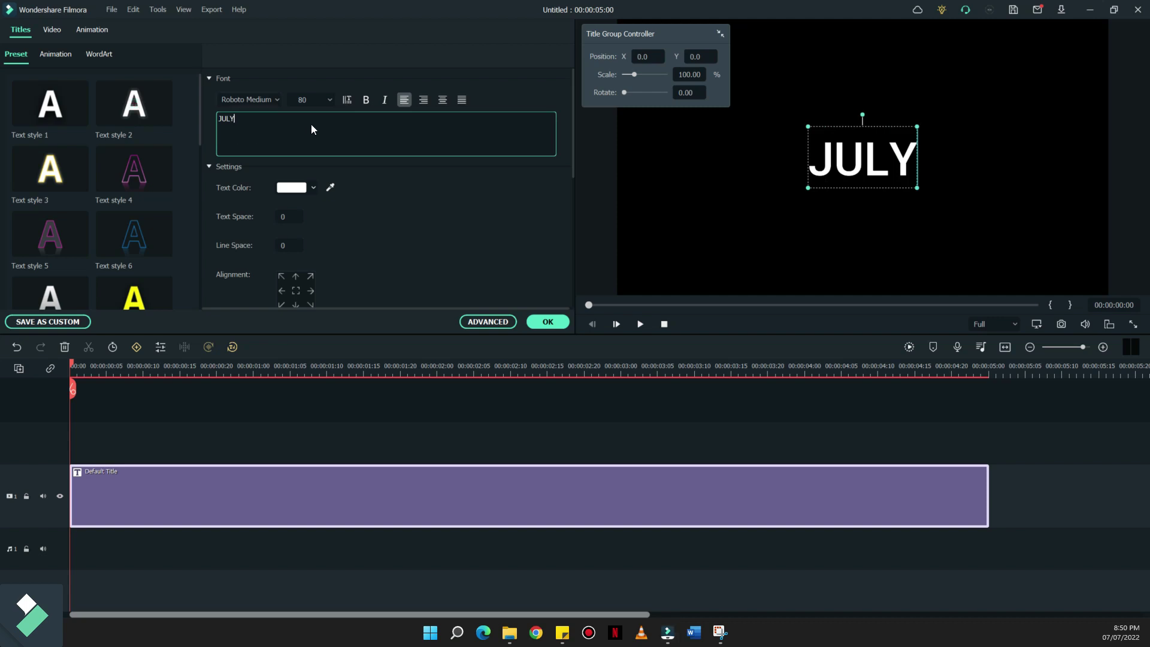
# Step: Set the JULY title's font size to 105 and its font to Rockwell Extra Bold
pyautogui.press('Tab')
pyautogui.press('Tab')
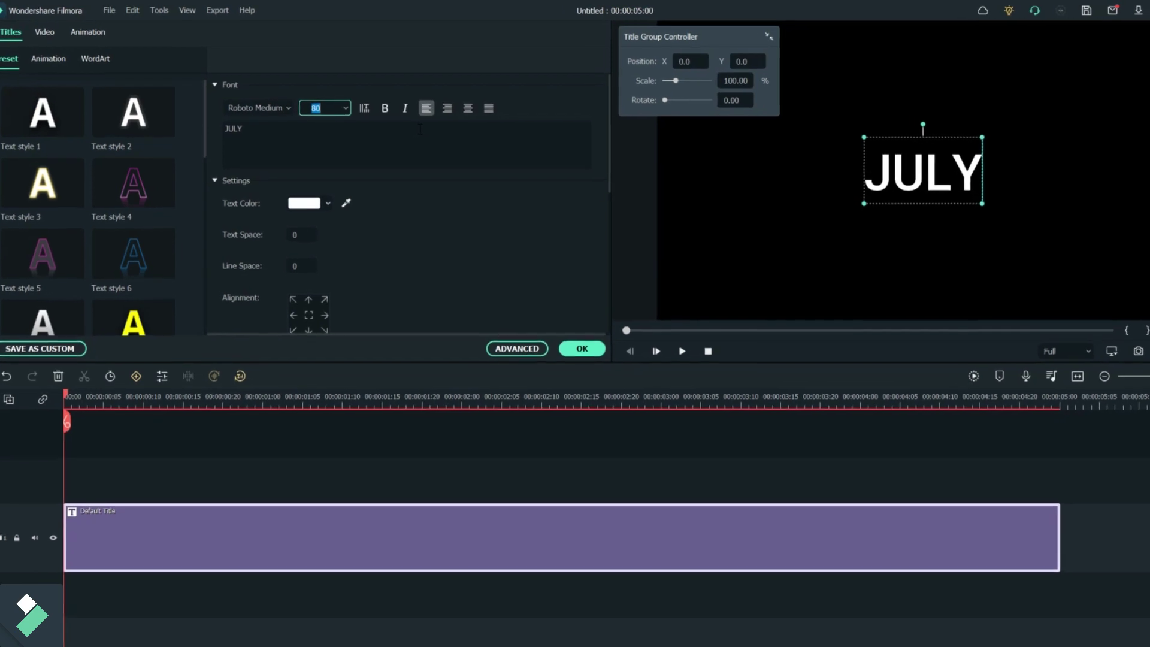
pyautogui.write('105')
pyautogui.press('Return')
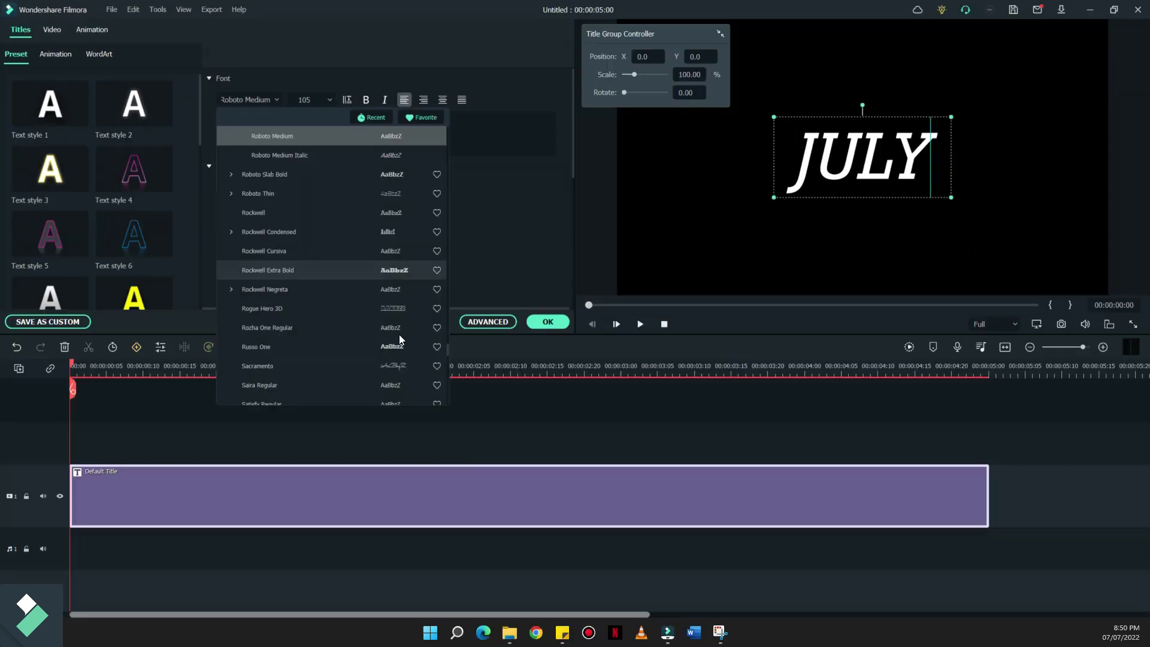
pyautogui.click(399, 334)
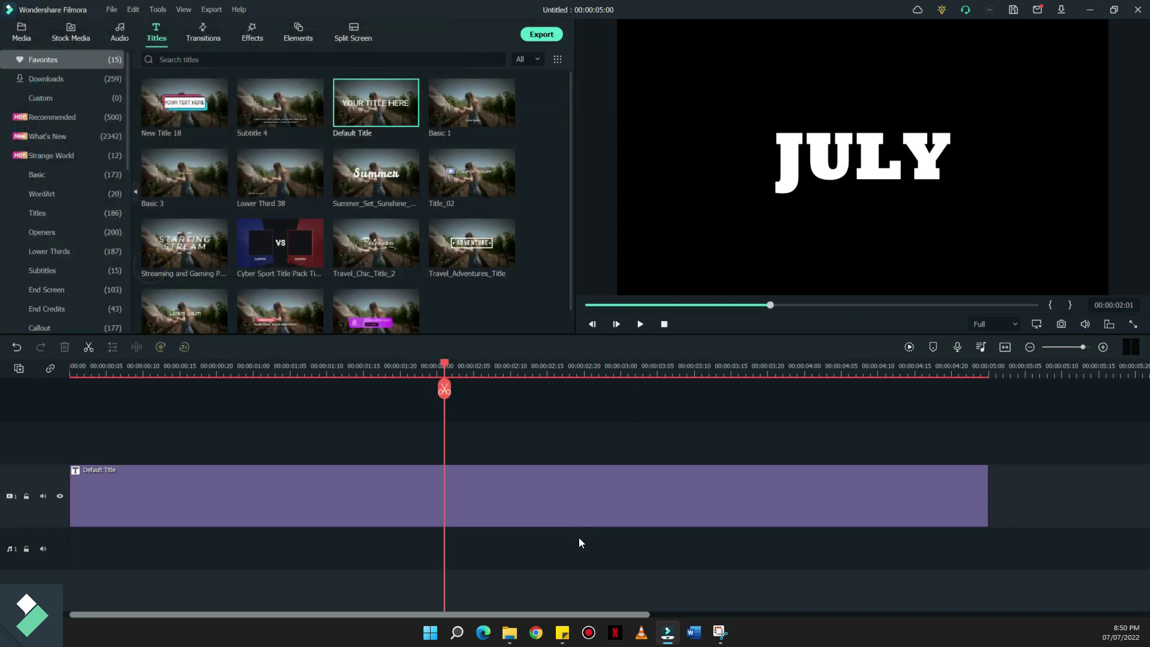
# Step: Trim the JULY title to 2 seconds and stack a copy on the second video track
pyautogui.click(578, 537)
pyautogui.click(528, 539)
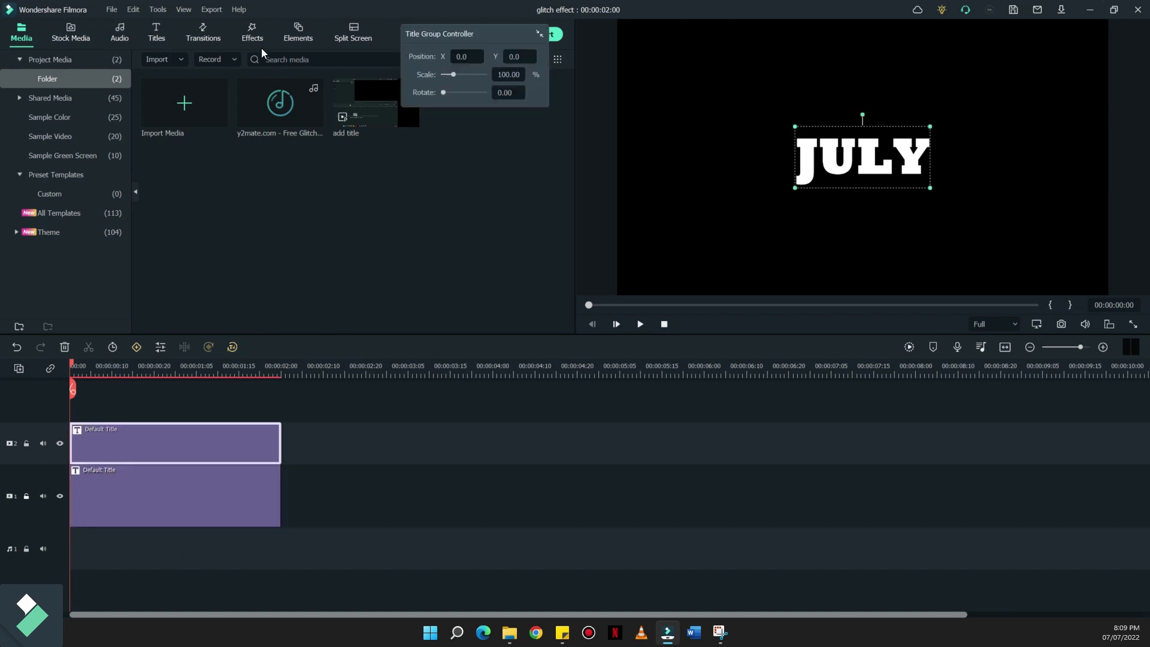
# Step: Search the transitions for "deposit" and select a Deposit Up transition
pyautogui.click(203, 33)
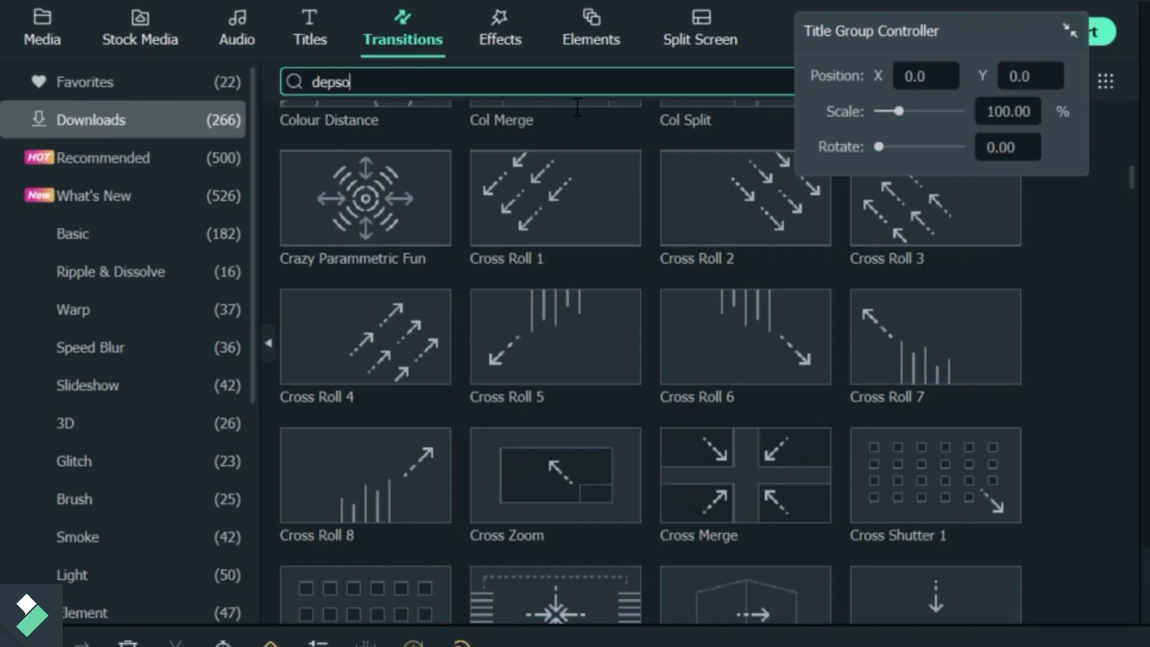
pyautogui.write('it')
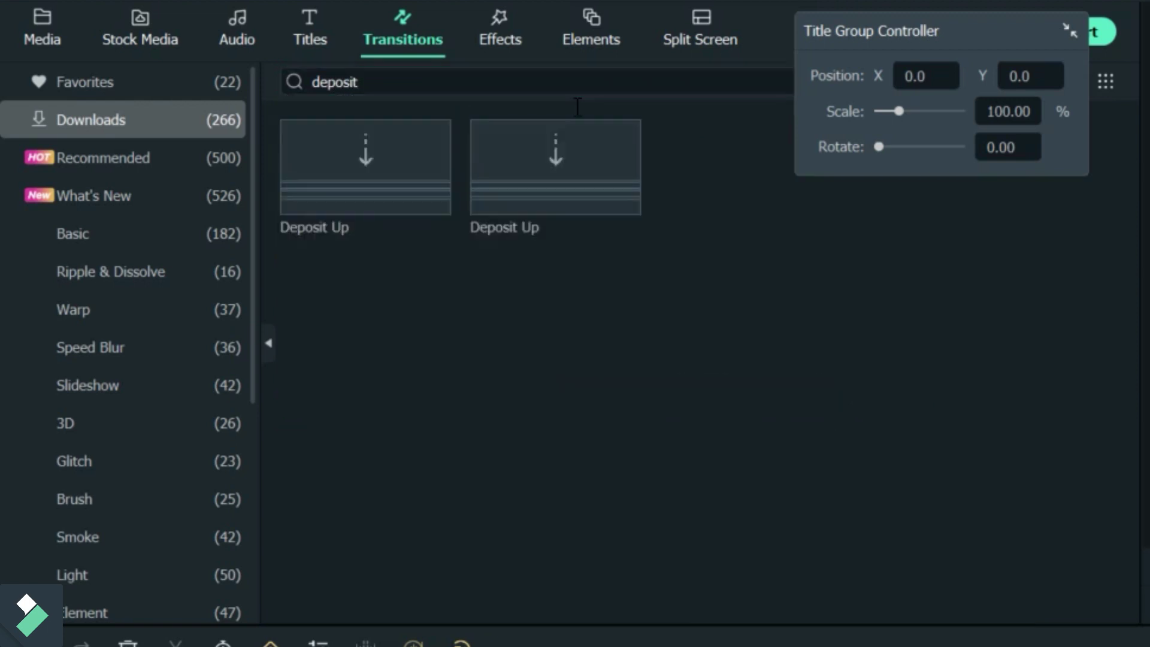
pyautogui.moveTo(555, 166); pyautogui.dragTo(298, 251)
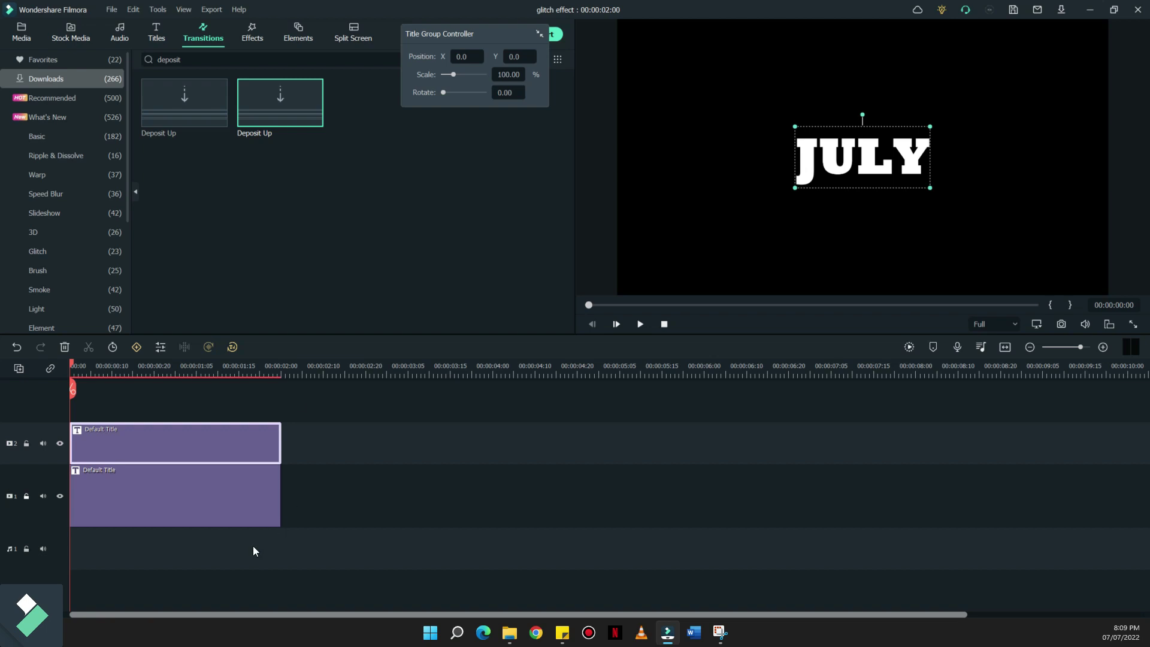
# Step: Copy the JULY title and place a duplicate directly after the existing title on both video tracks
pyautogui.moveTo(354, 467); pyautogui.dragTo(356, 461)
pyautogui.hotkey('ctrl', 'v')
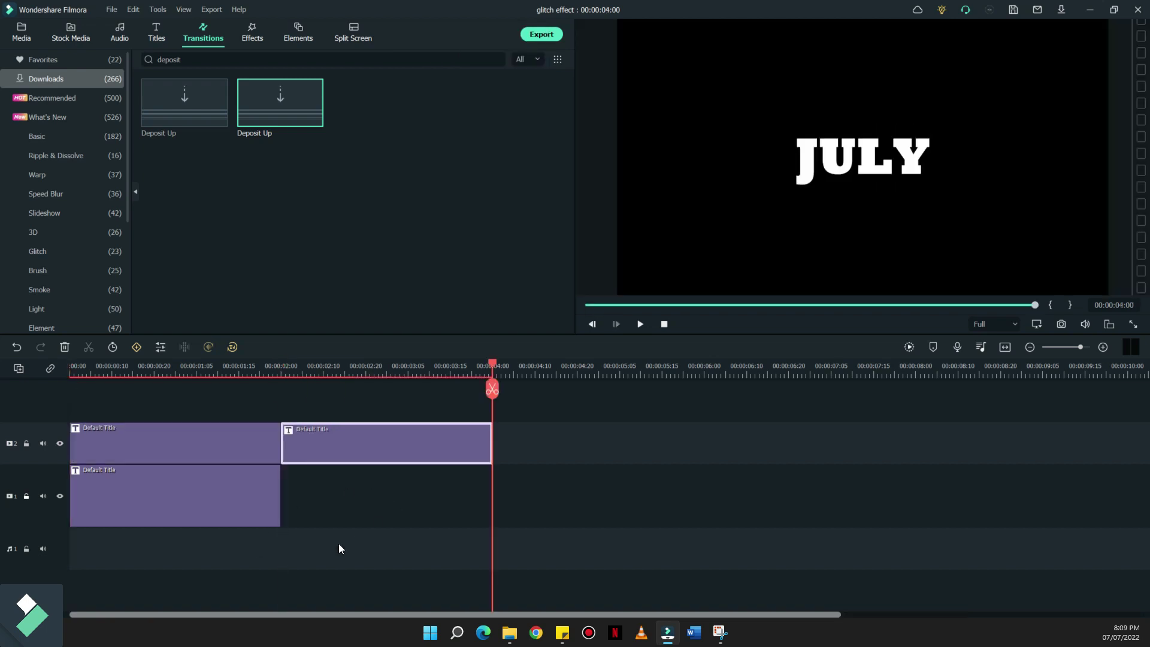
pyautogui.hotkey('ctrl', 'v')
pyautogui.moveTo(525, 503); pyautogui.dragTo(310, 501)
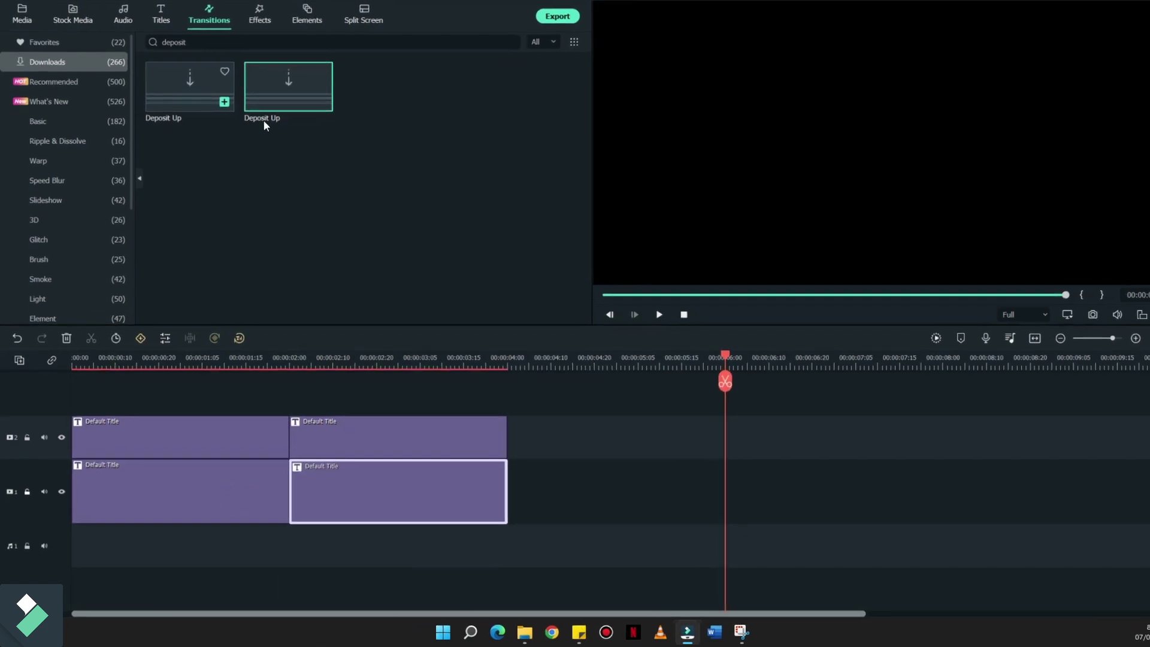
# Step: Apply the Deposit Up transition to the first title on the upper track and preview it from the start
pyautogui.moveTo(216, 114); pyautogui.dragTo(140, 533)
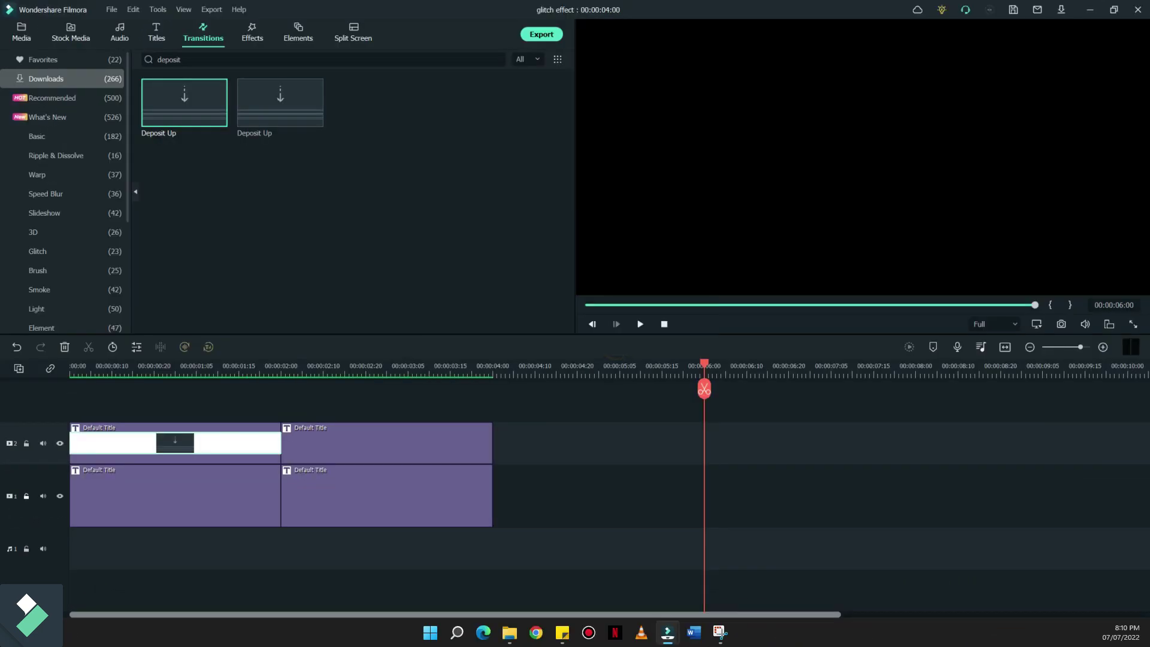
pyautogui.press('Home')
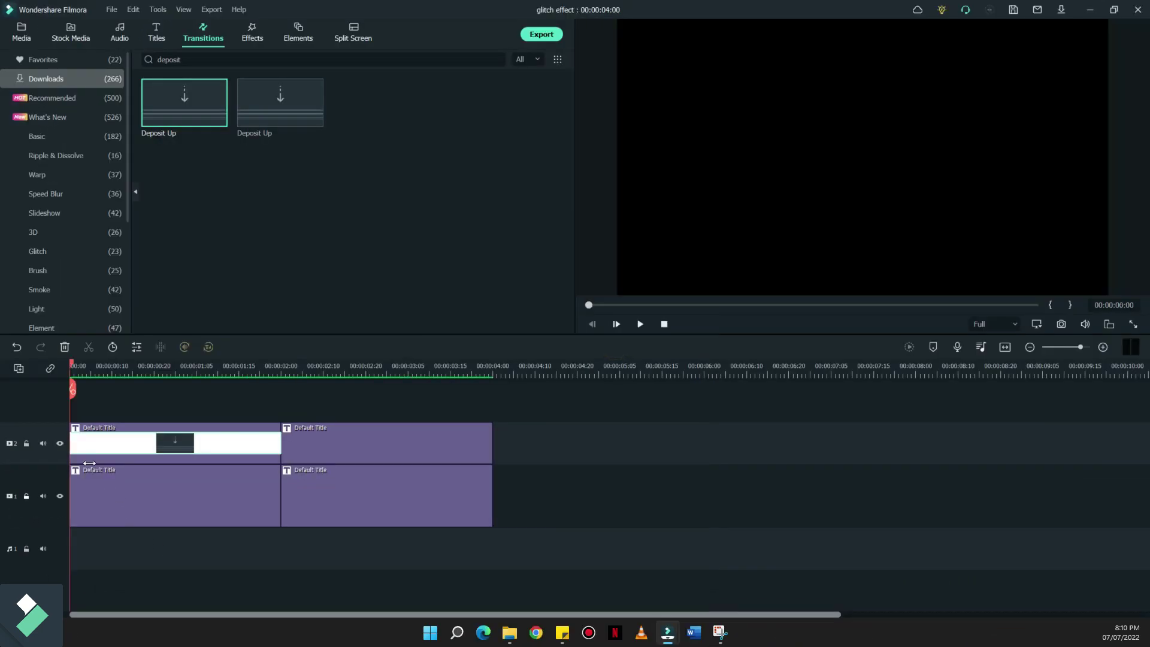
pyautogui.press('space')
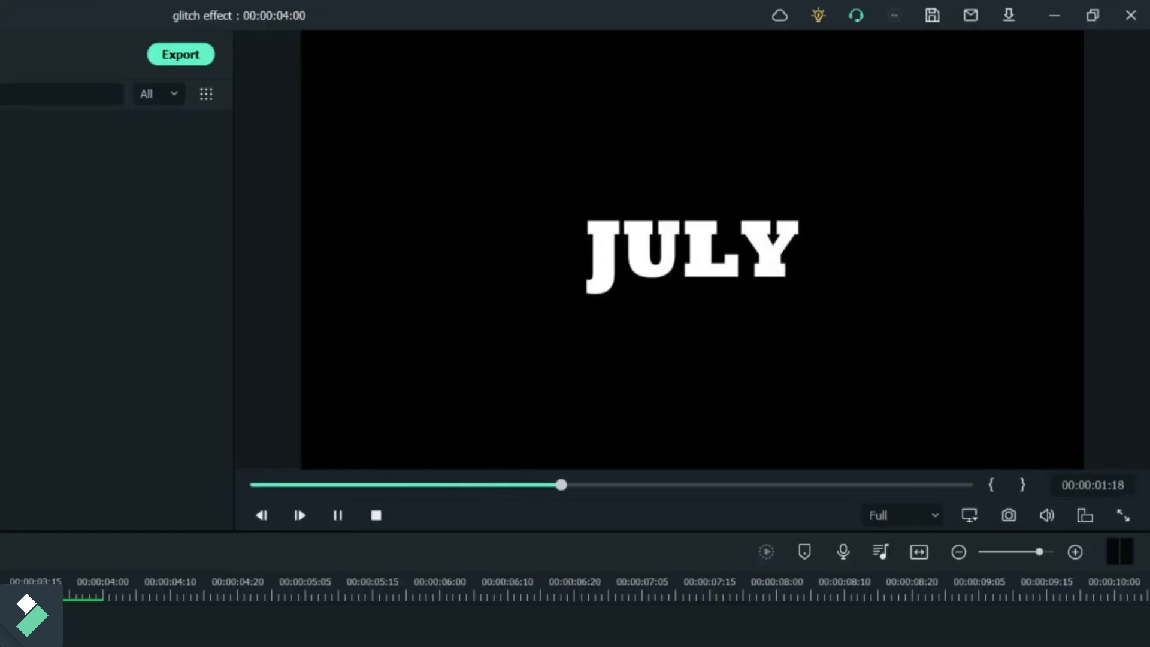
pyautogui.press('space')
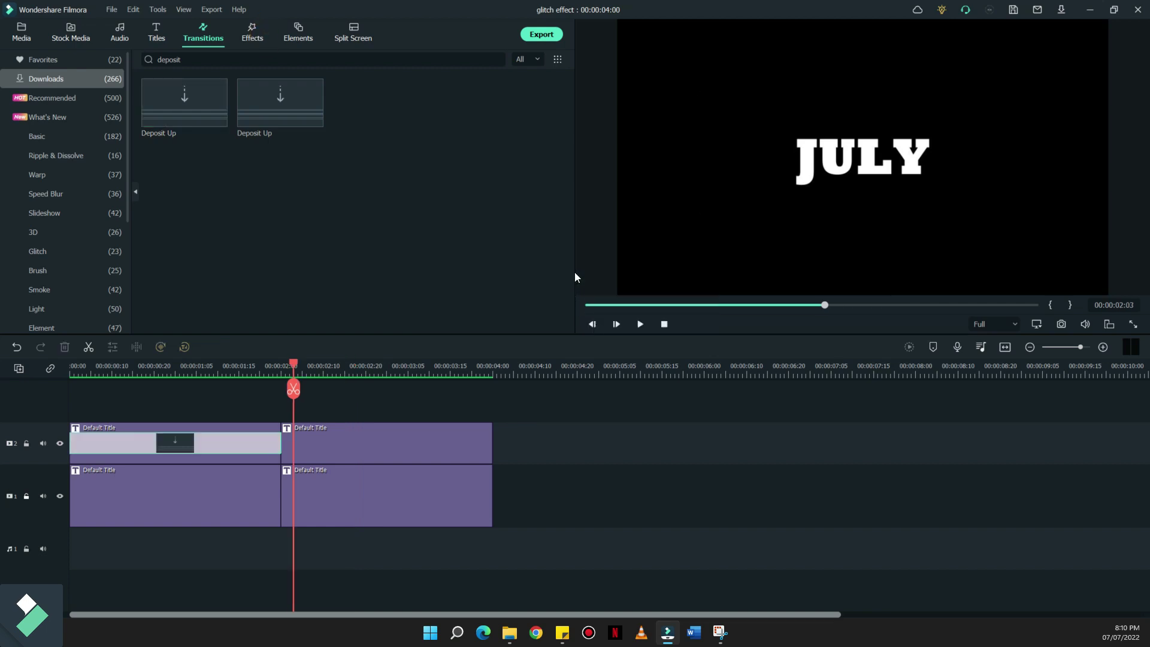
# Step: Export the title animation as an MP4 file named "2nd layer" and dismiss the export dialog
pyautogui.moveTo(586, 186); pyautogui.dragTo(305, 185)
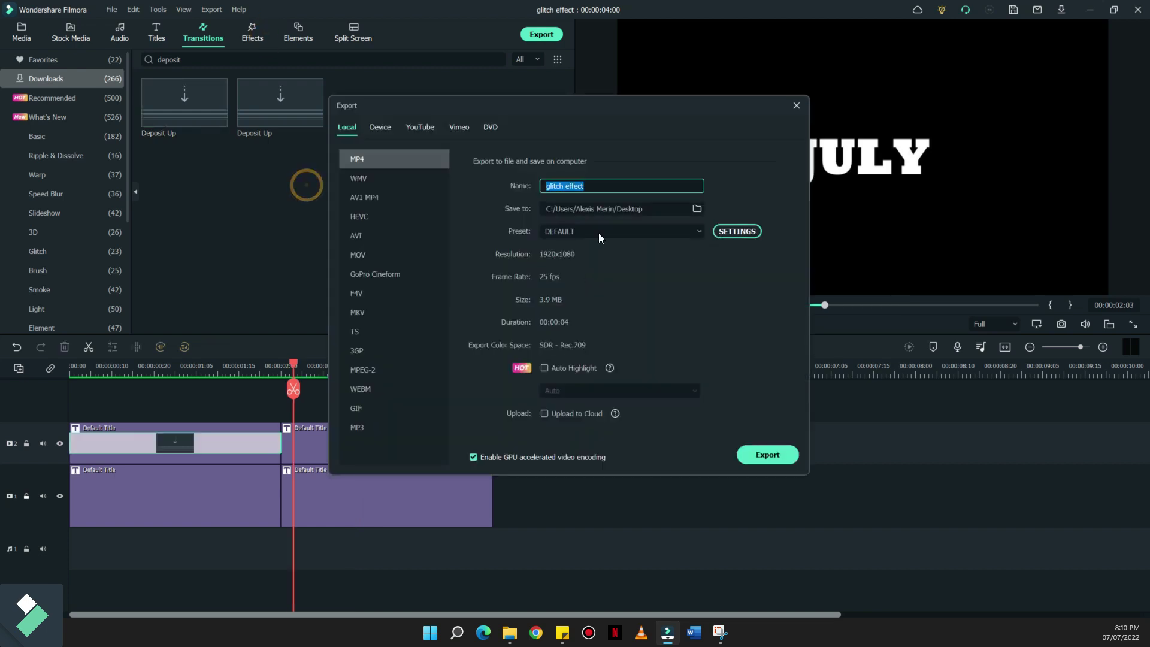
pyautogui.write('sec')
pyautogui.press('BackSpace')
pyautogui.press('BackSpace')
pyautogui.press('BackSpace')
pyautogui.write('2nd layer')
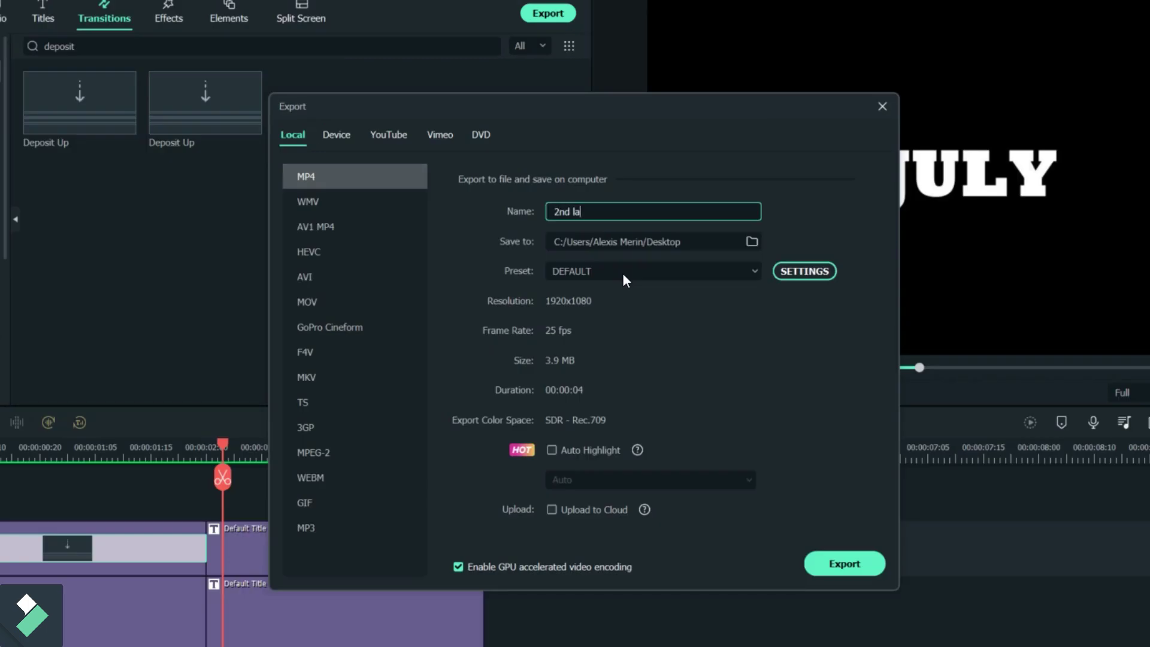
pyautogui.click(766, 454)
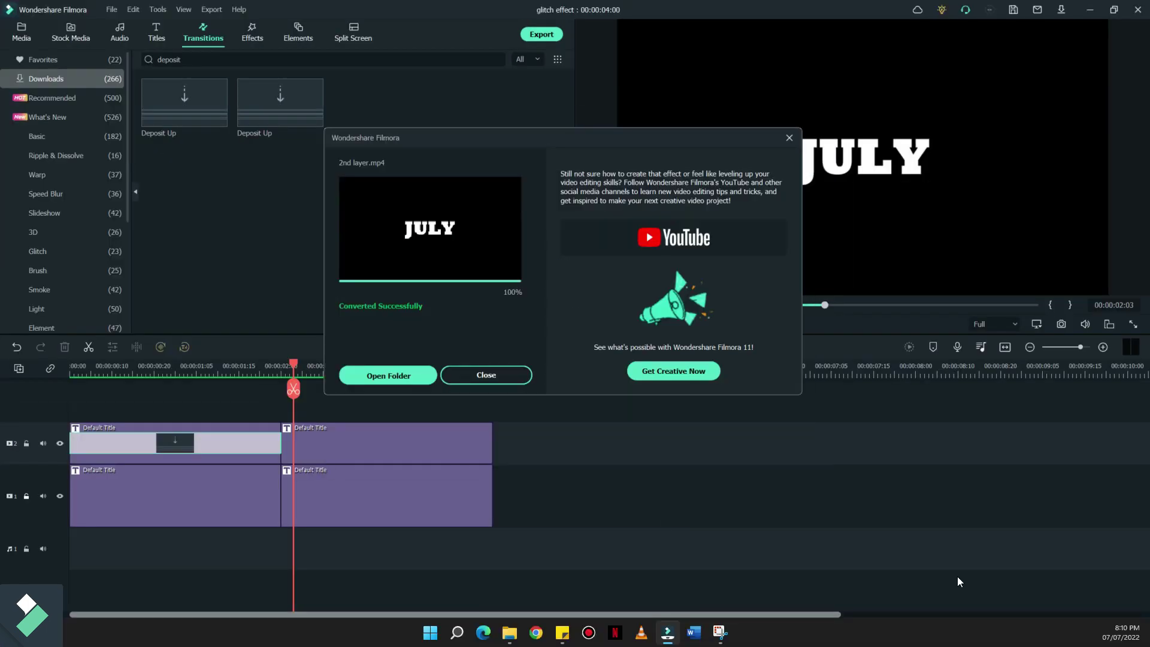
pyautogui.click(485, 375)
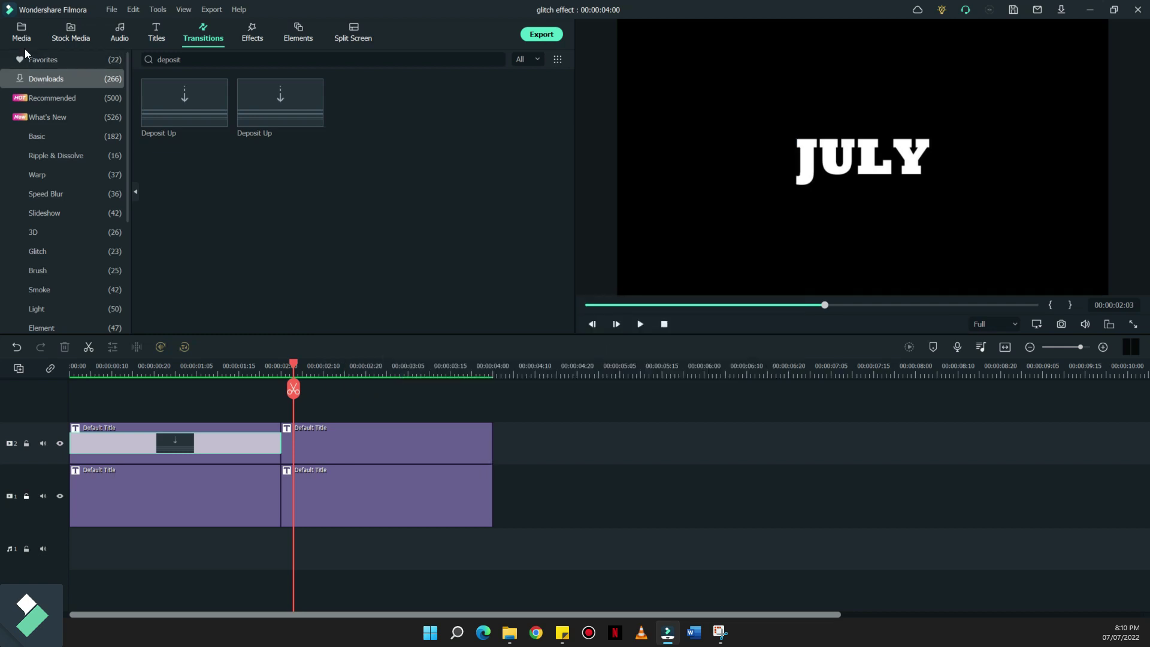
# Step: Delete all title clips from the timeline and import the "second layer" video into the project media
pyautogui.moveTo(641, 525); pyautogui.dragTo(111, 407)
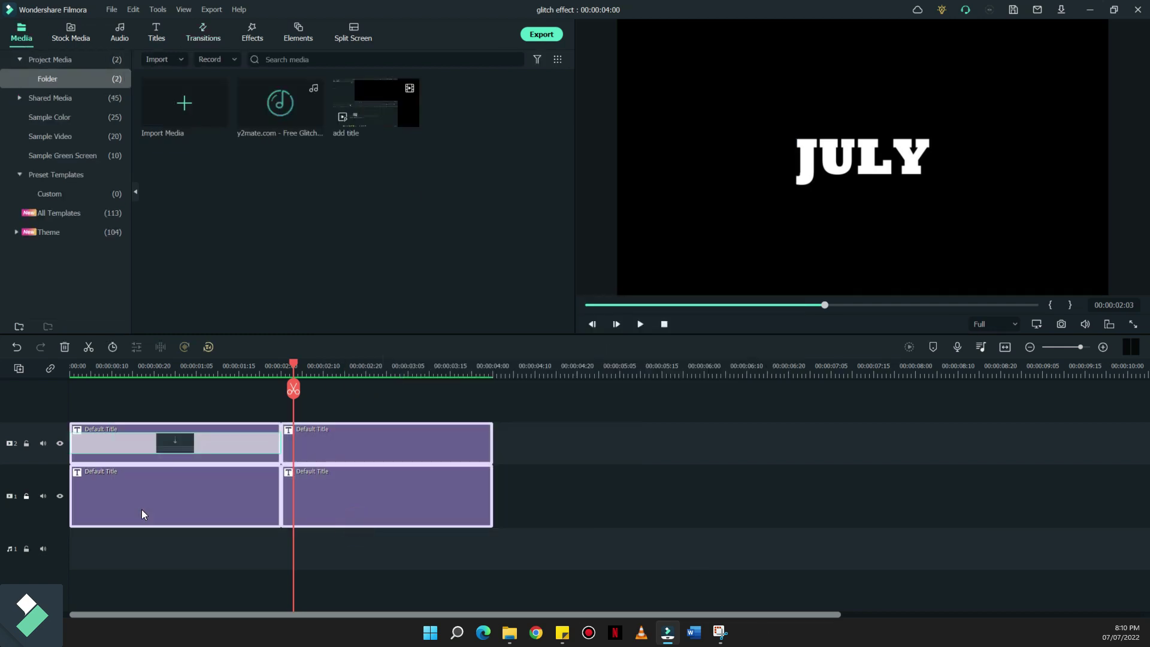
pyautogui.press('Delete')
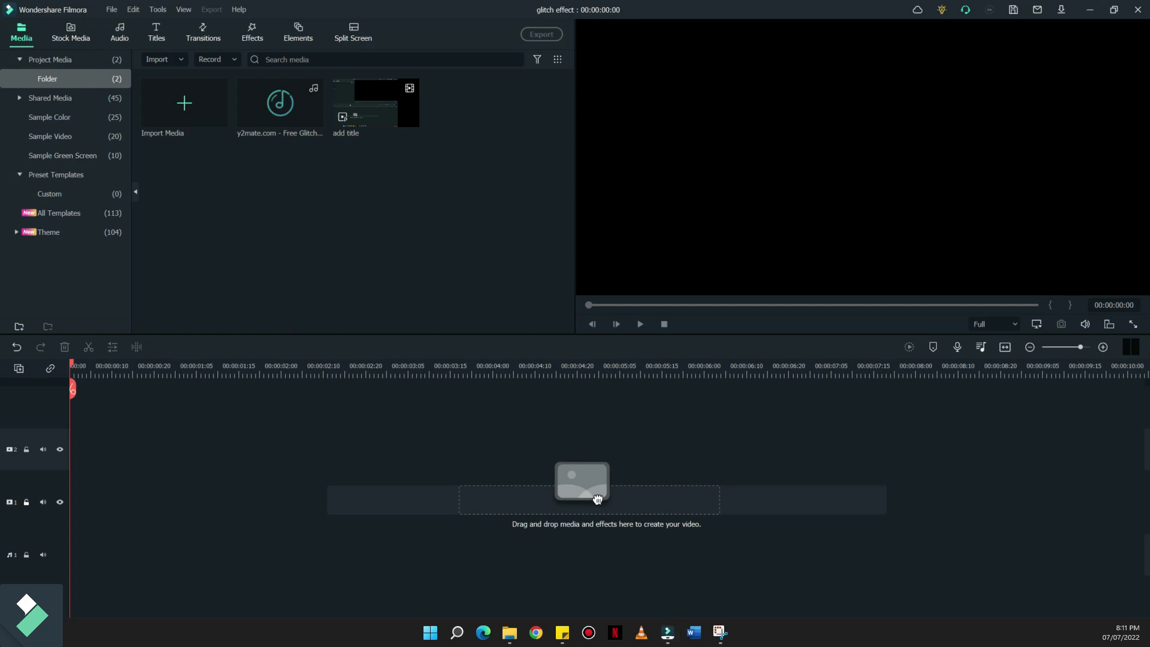
pyautogui.moveTo(0, 312); pyautogui.dragTo(269, 313)
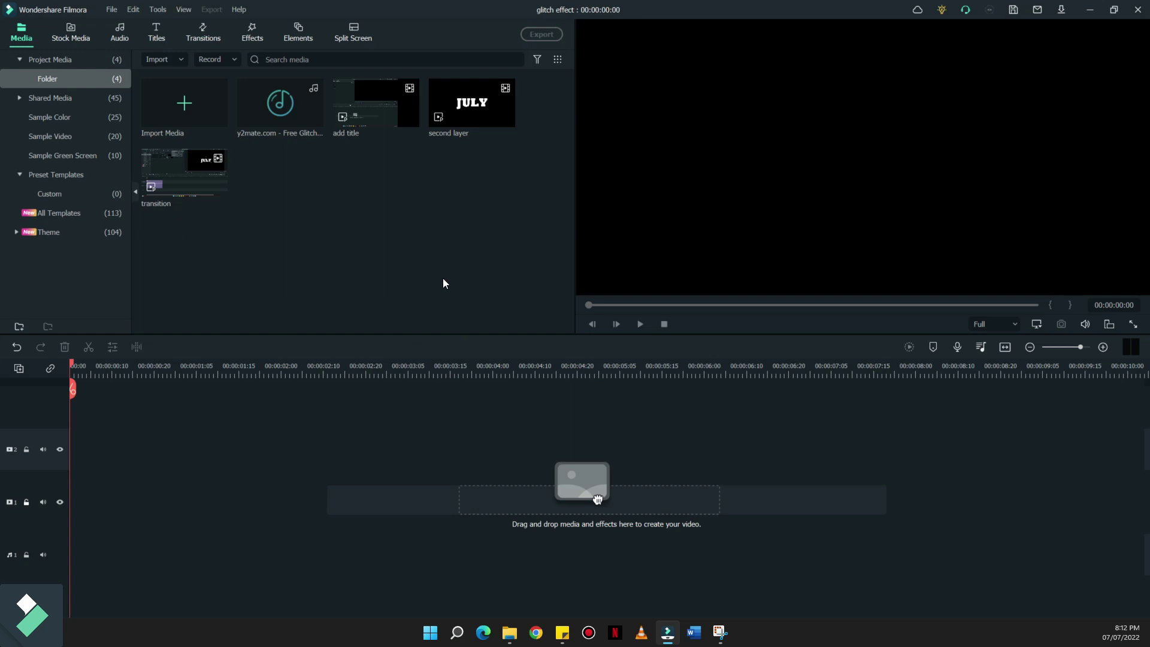
# Step: Search the Pexels stock videos for "rain video" and add the rainy bridge clip to the start of track 1
pyautogui.click(95, 40)
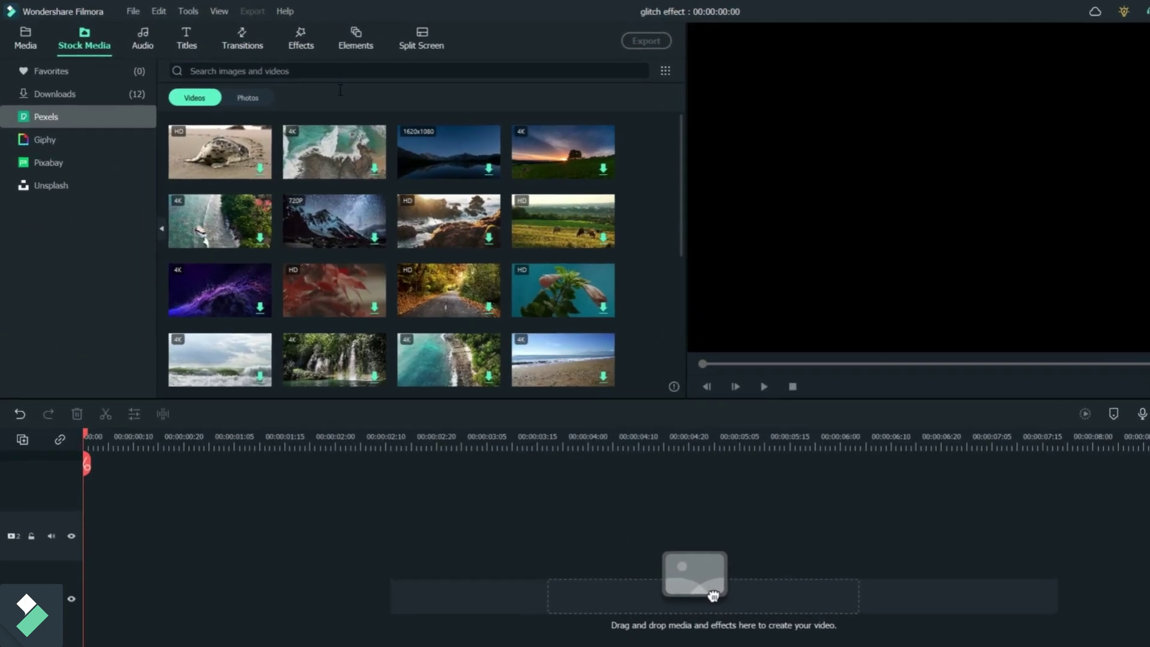
pyautogui.click(304, 67)
pyautogui.write('rain ')
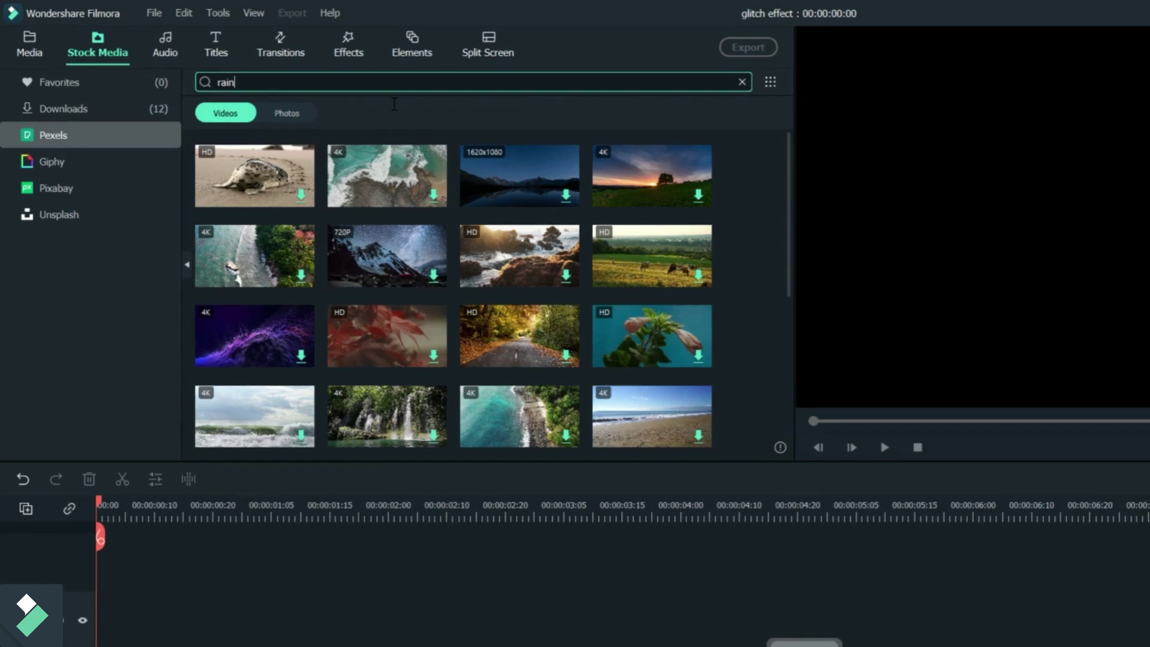
pyautogui.write('video')
pyautogui.press('Return')
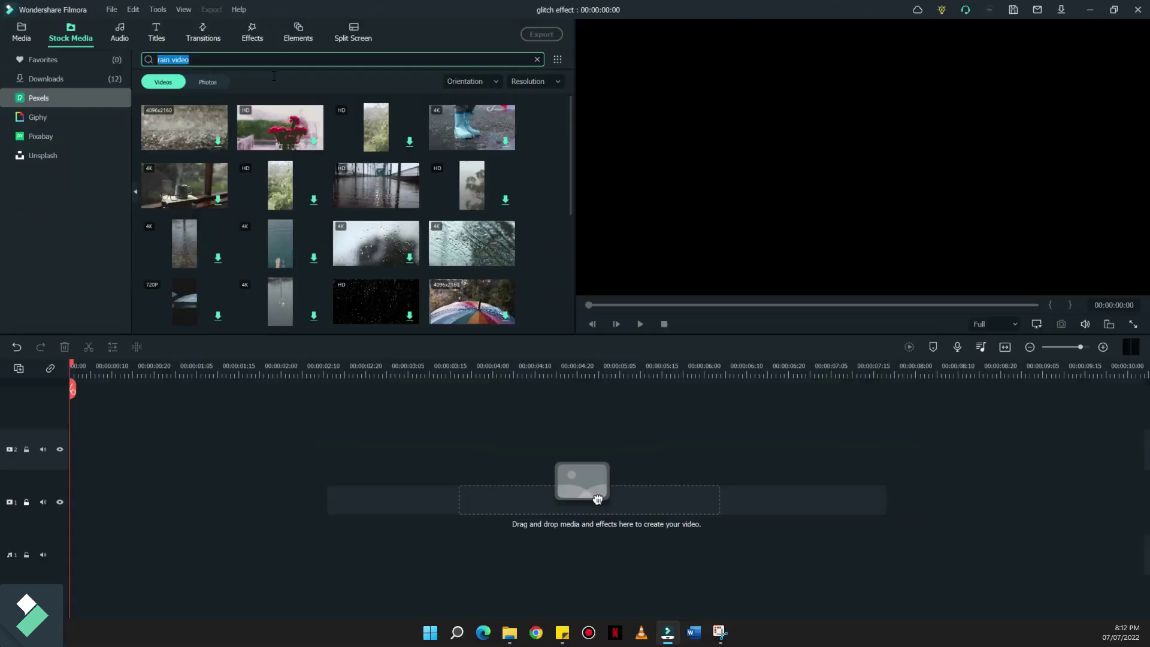
pyautogui.moveTo(376, 185); pyautogui.dragTo(128, 464)
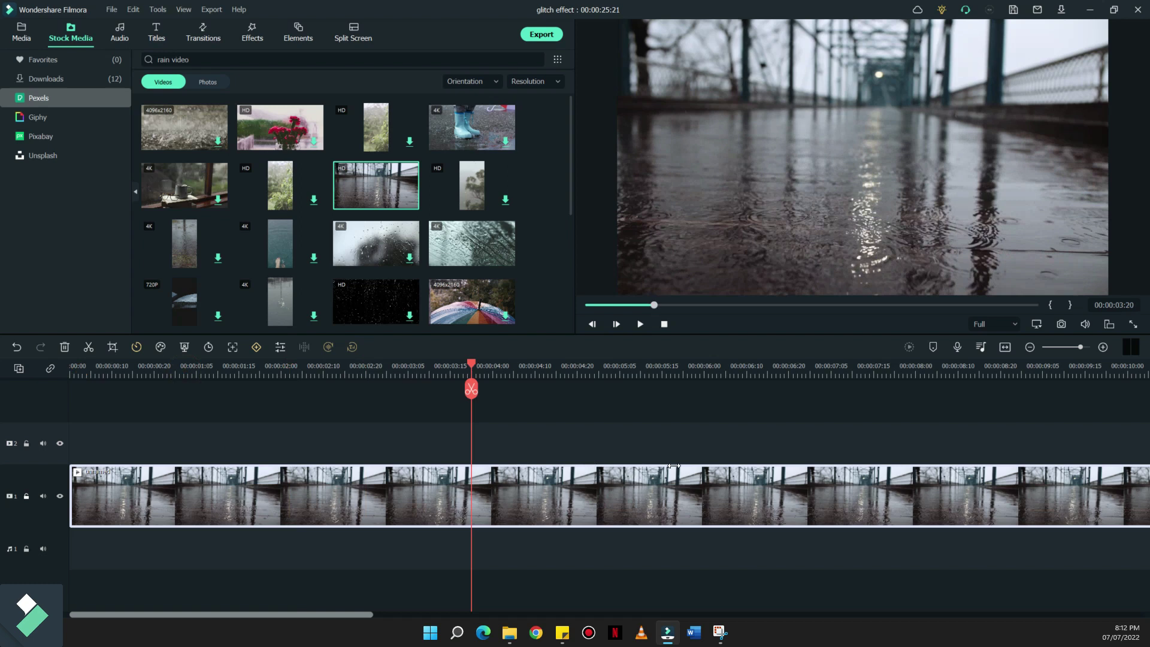
# Step: Split the rain clip at 00:00:04:00 and delete the remainder after the cut
pyautogui.click(492, 366)
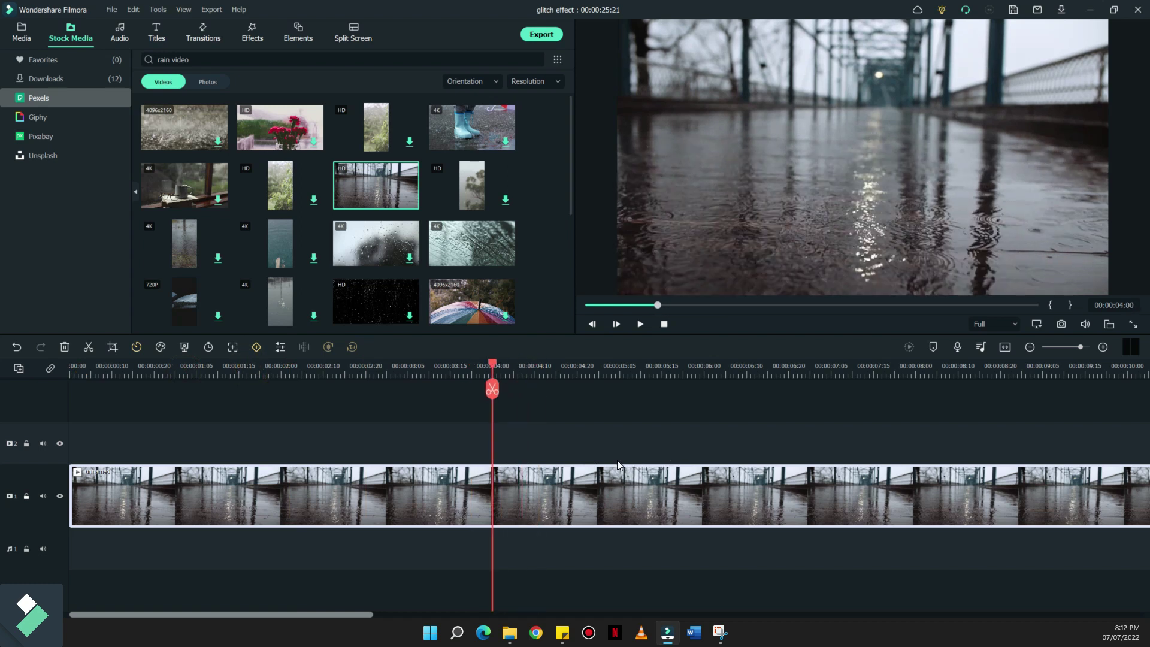
pyautogui.click(88, 347)
pyautogui.press('Delete')
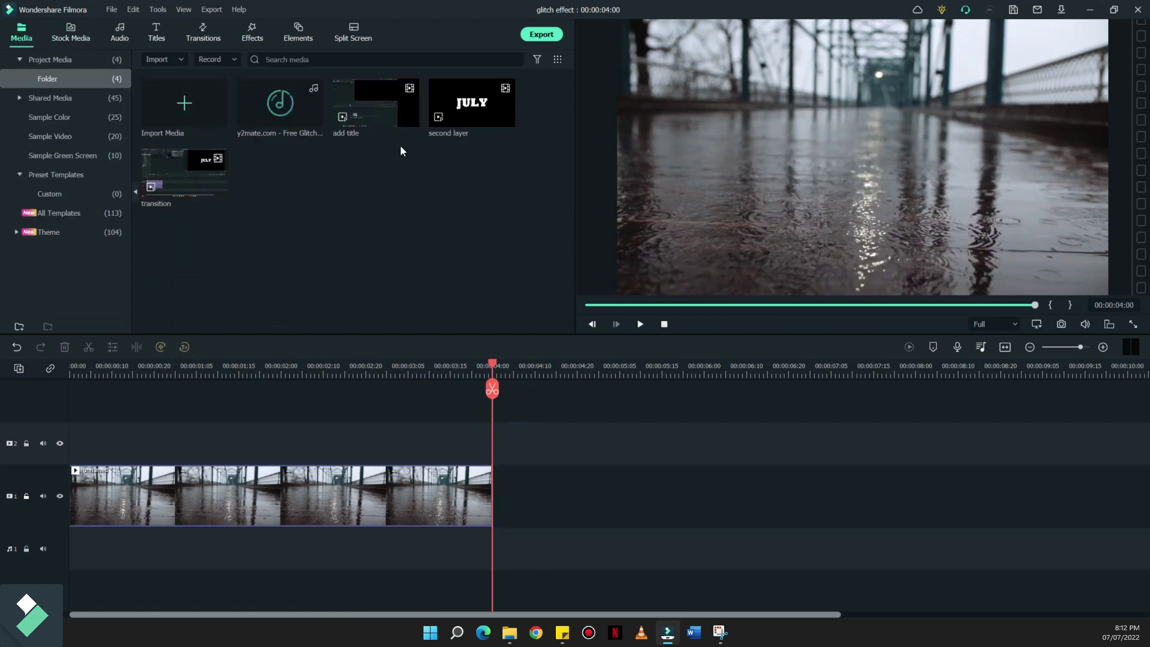
# Step: Place the "second layer" video on track 2 above the rain clip and trim its end to 00:00:04:00
pyautogui.moveTo(479, 111); pyautogui.dragTo(80, 548)
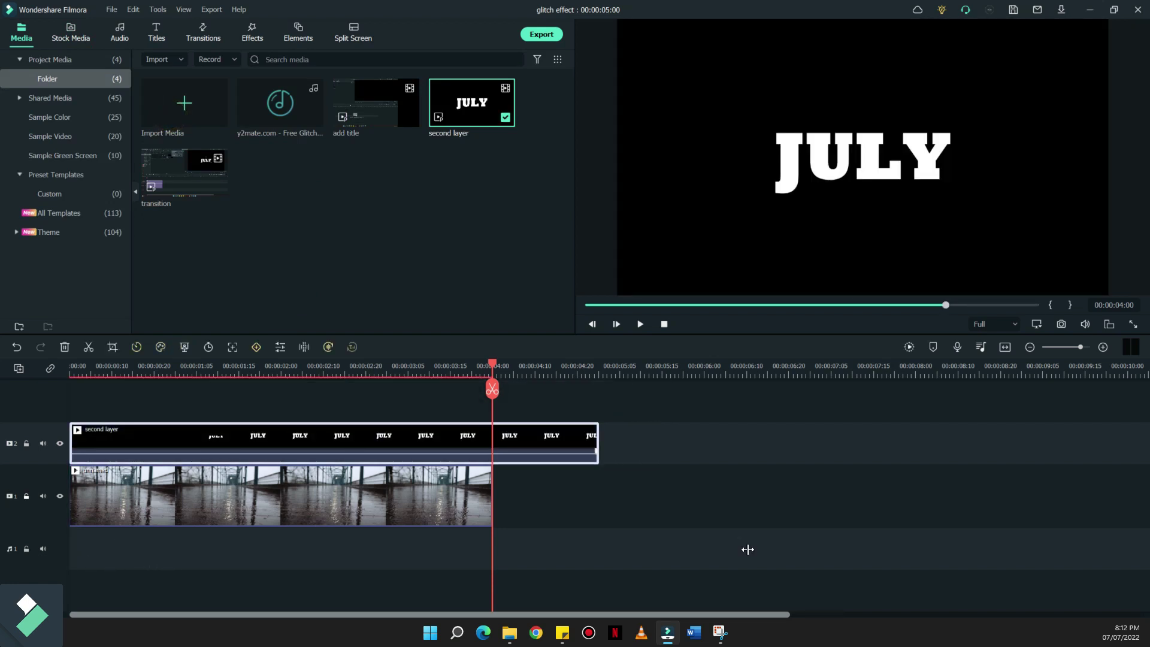
pyautogui.moveTo(746, 550); pyautogui.dragTo(615, 566)
pyautogui.scroll(3, 509, 460)
pyautogui.scroll(2, 509, 460)
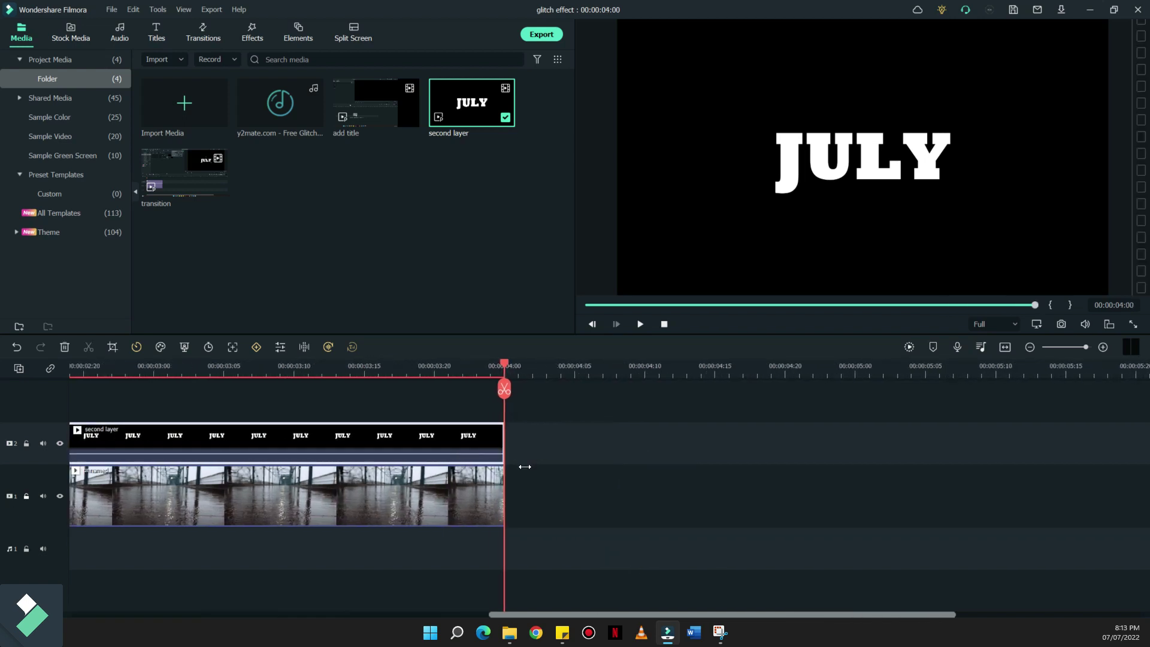
pyautogui.click(210, 610)
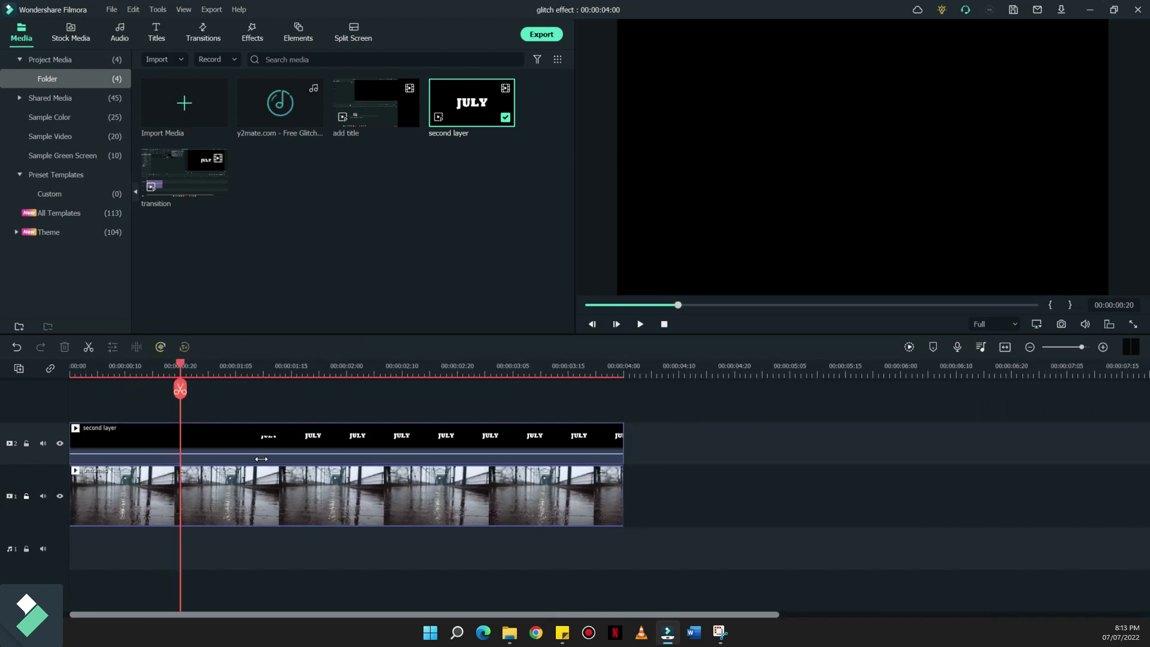
# Step: Set the blending mode of the "second layer" clip on track 2 to Lighten
pyautogui.moveTo(180, 367); pyautogui.dragTo(241, 367)
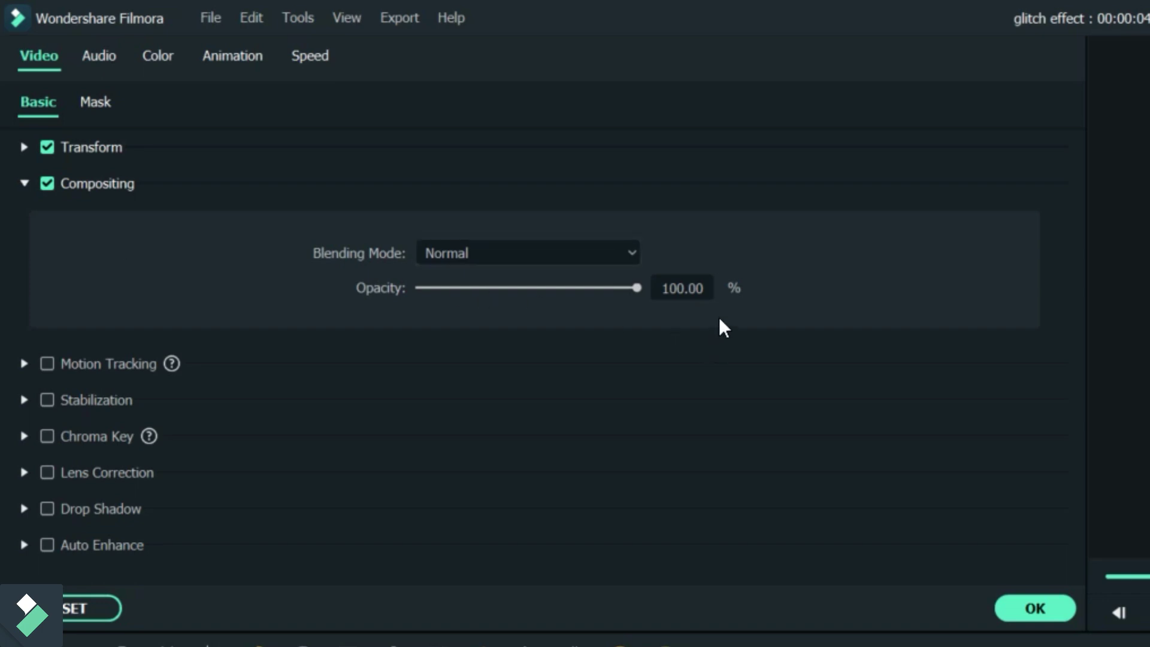
pyautogui.click(528, 252)
pyautogui.press('Down')
pyautogui.press('Down')
pyautogui.press('Down')
pyautogui.press('Down')
pyautogui.press('Down')
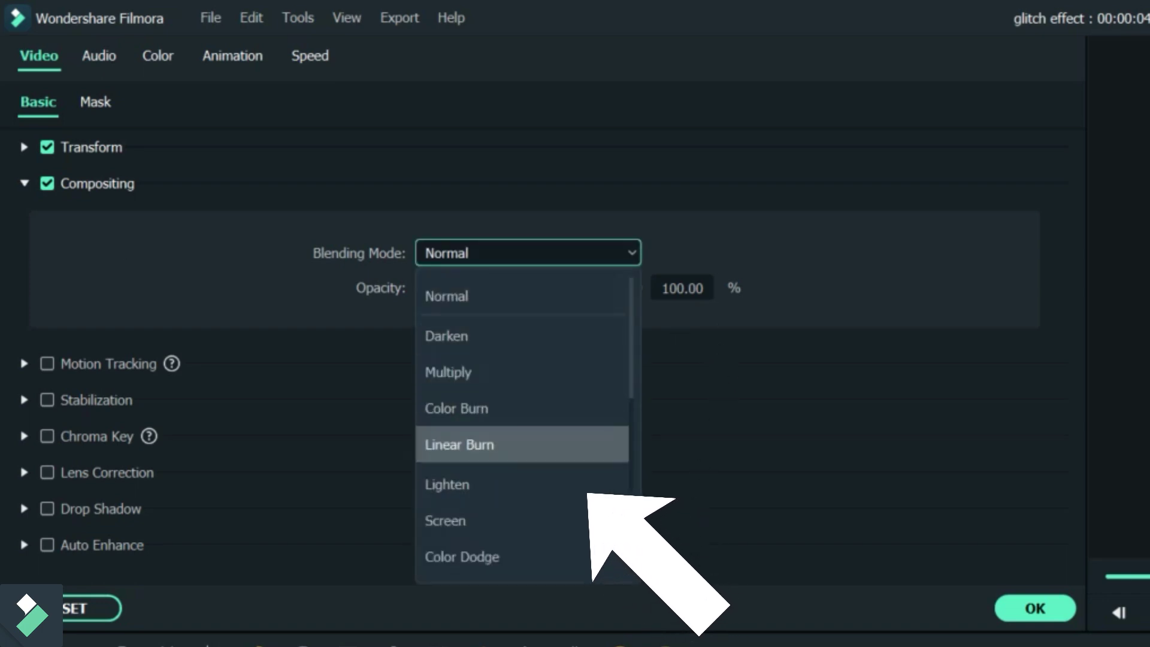
pyautogui.press('Return')
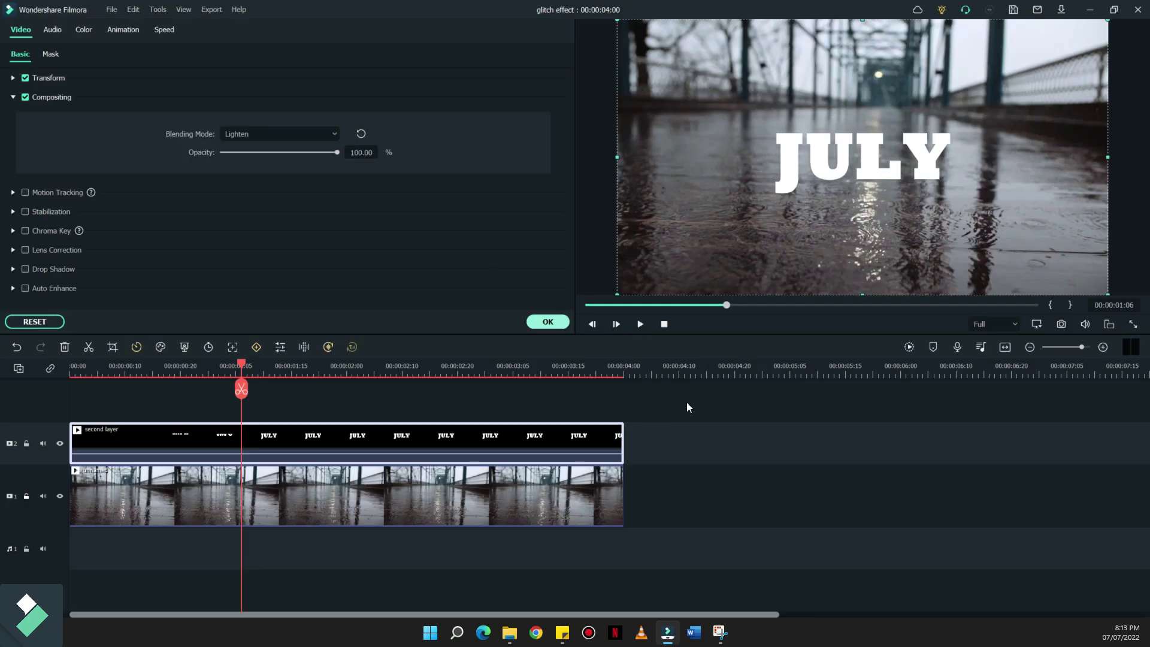
pyautogui.press('Return')
# Step: Save the project, render the timeline preview and play the composite from the start
pyautogui.hotkey('ctrl', 's')
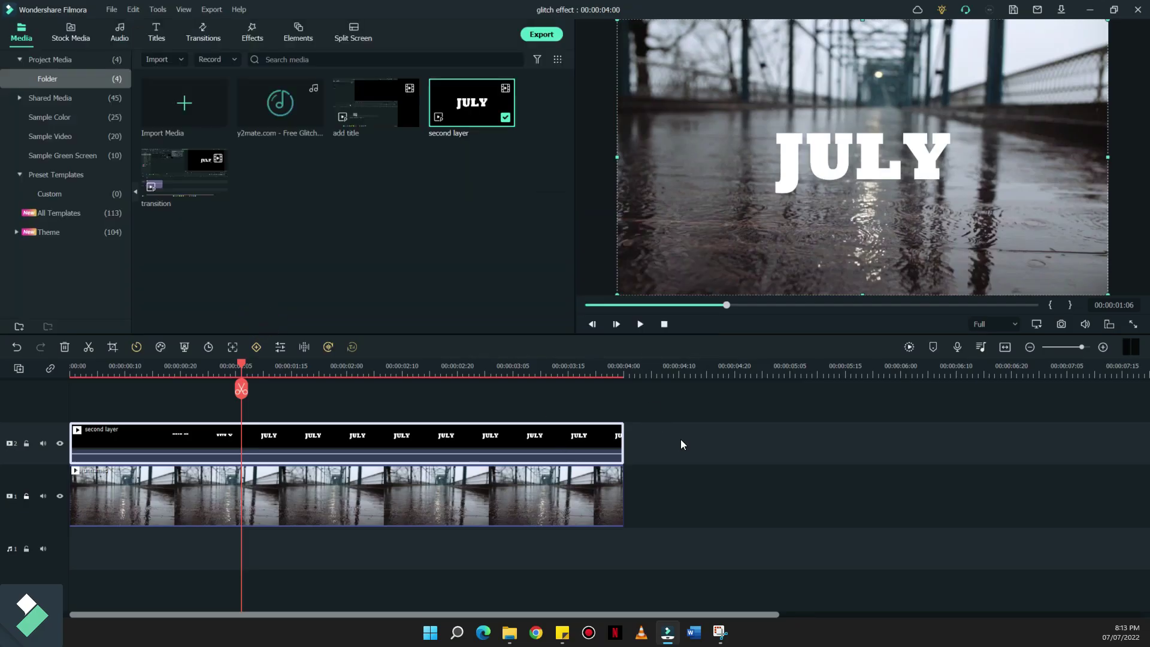
pyautogui.press('Return')
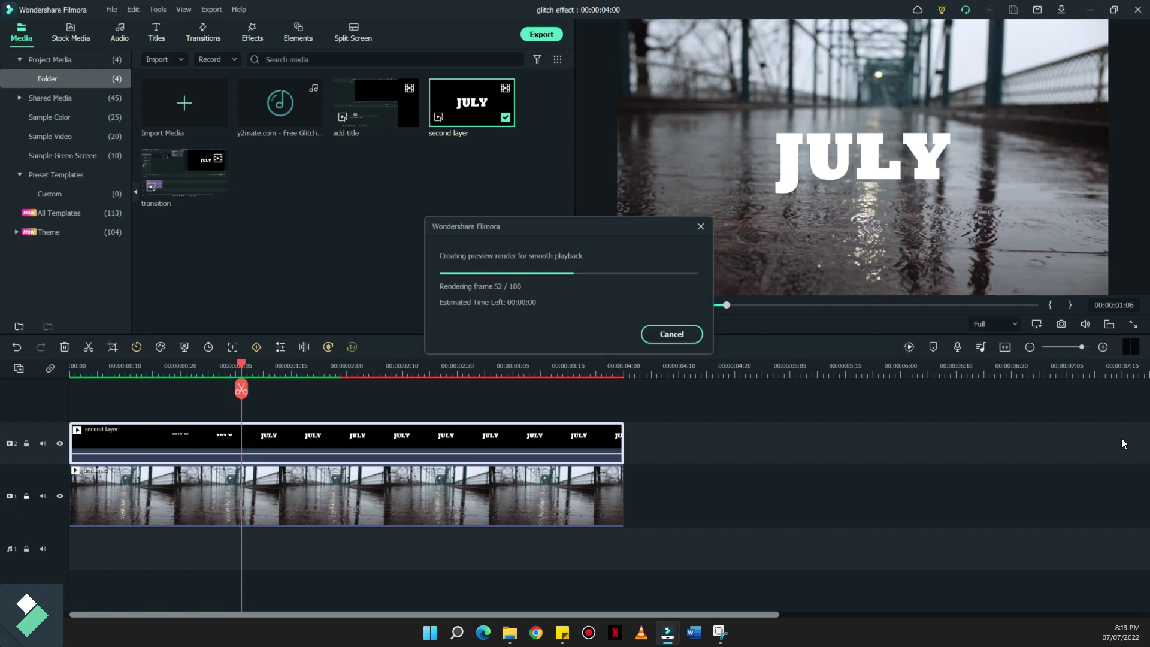
pyautogui.press('Home')
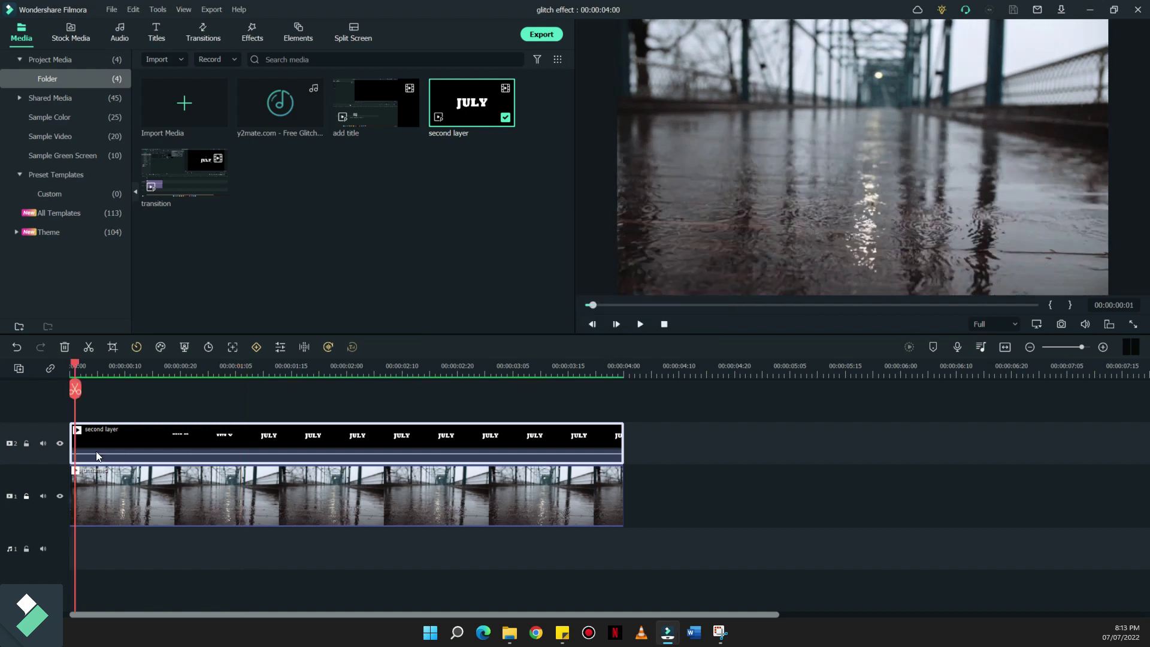
pyautogui.press('space')
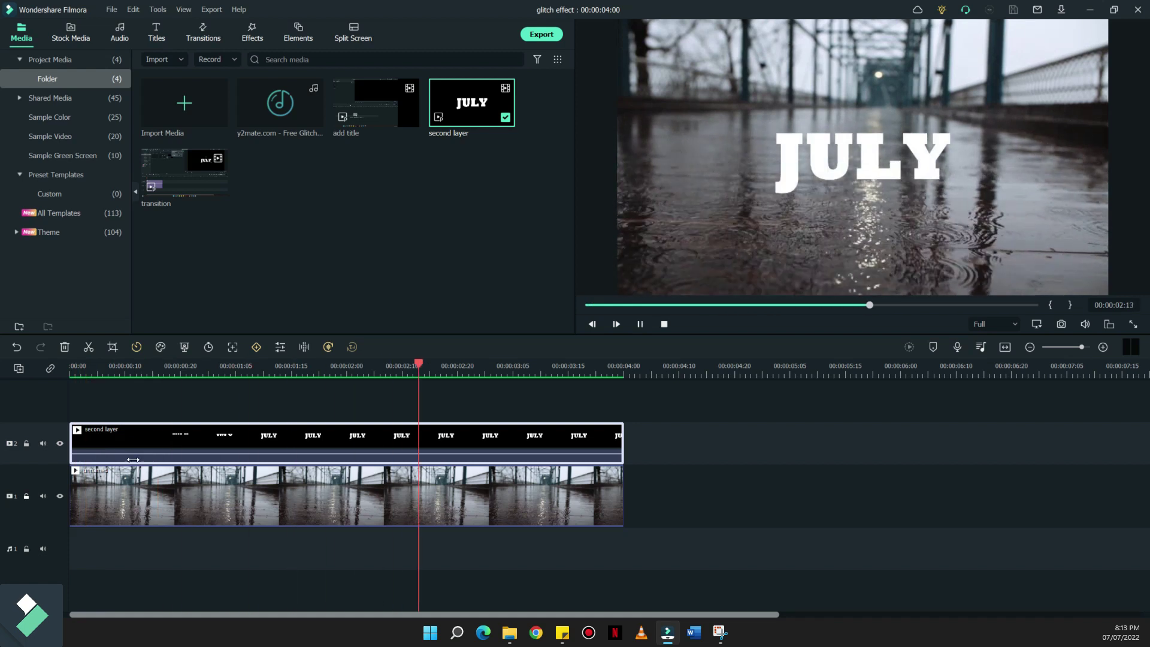
pyautogui.press('space')
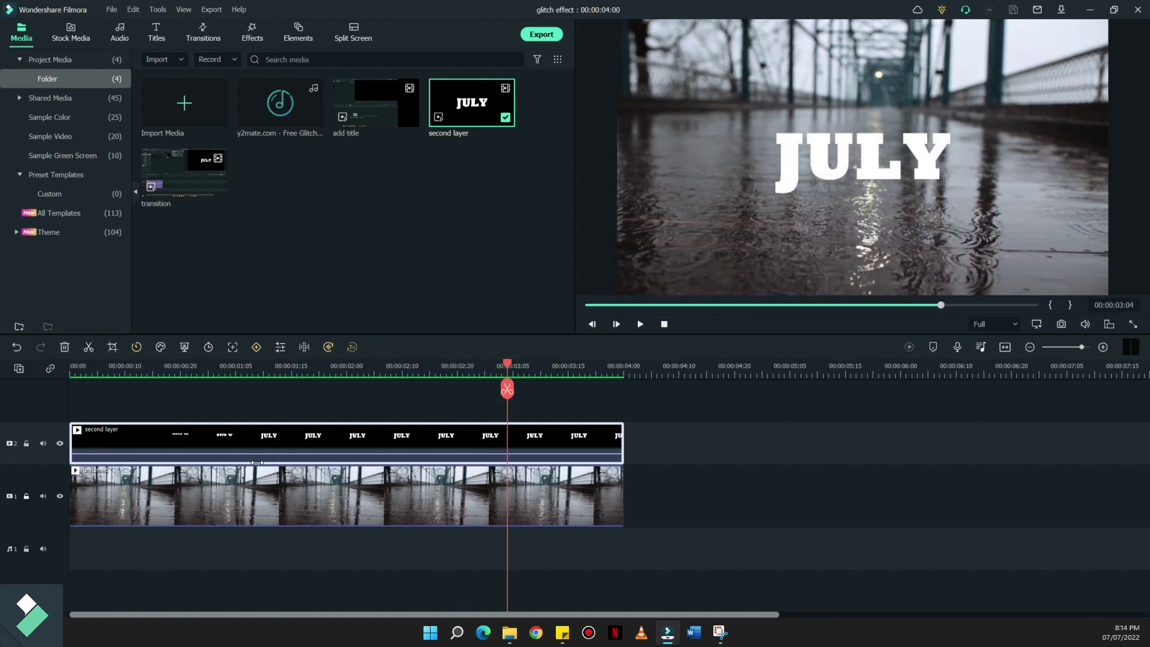
# Step: Split the "second layer" clip on track 2 at 00:00:02:15
pyautogui.click(208, 370)
pyautogui.moveTo(339, 450); pyautogui.dragTo(431, 462)
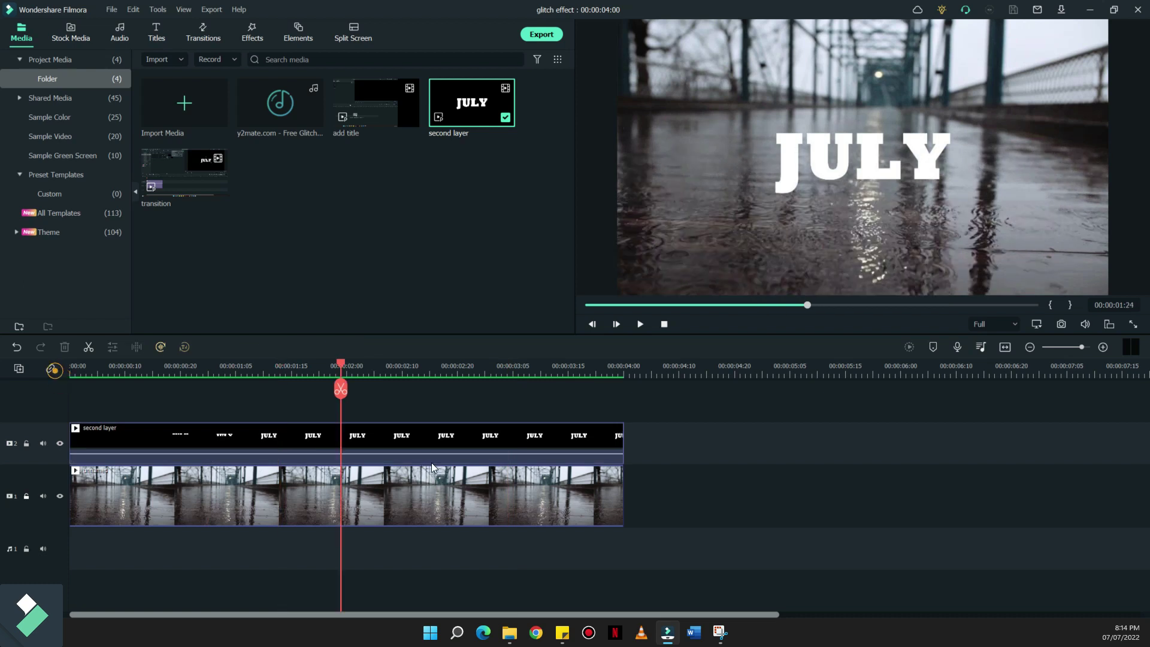
pyautogui.press('Right')
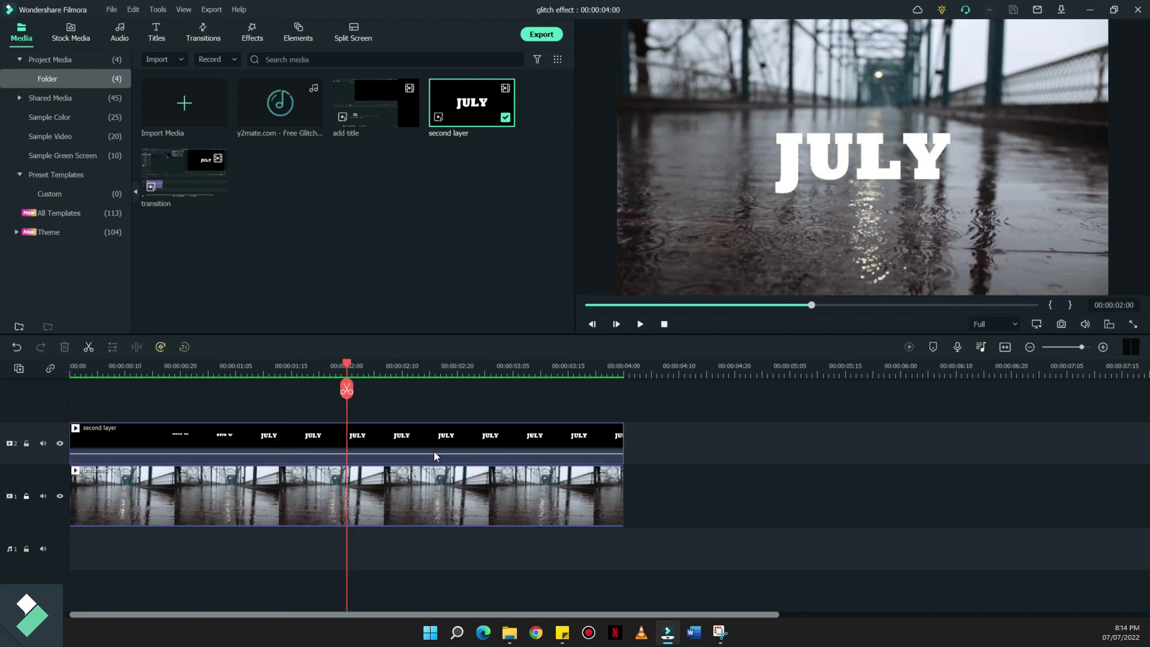
pyautogui.press('space')
pyautogui.press('space')
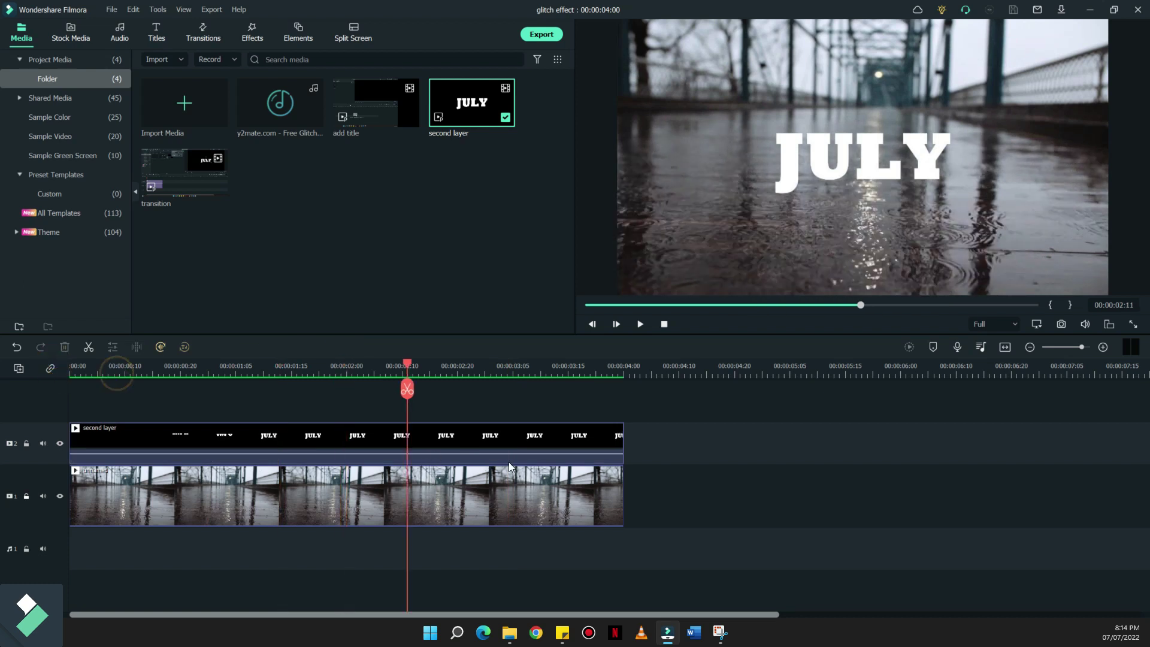
pyautogui.press('Right')
pyautogui.press('Right')
pyautogui.press('Right')
pyautogui.press('Right')
pyautogui.press('Right')
pyautogui.press('Right')
pyautogui.press('Right')
pyautogui.press('Right')
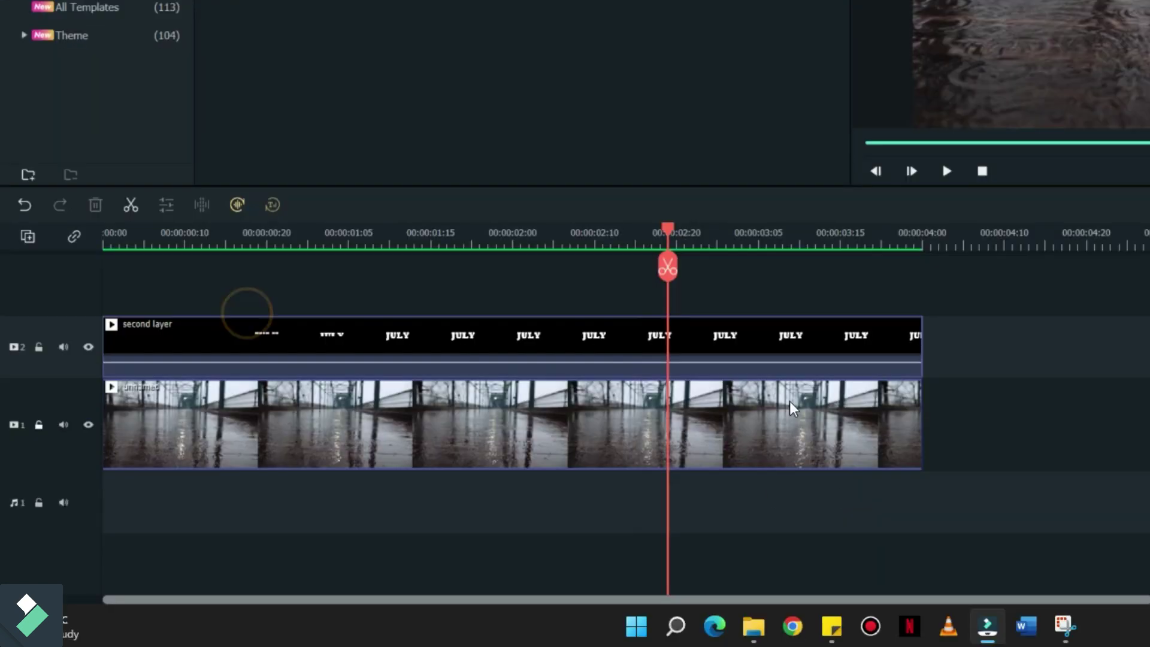
pyautogui.press('Left')
pyautogui.press('Left')
pyautogui.press('Left')
pyautogui.press('Left')
pyautogui.click(226, 336)
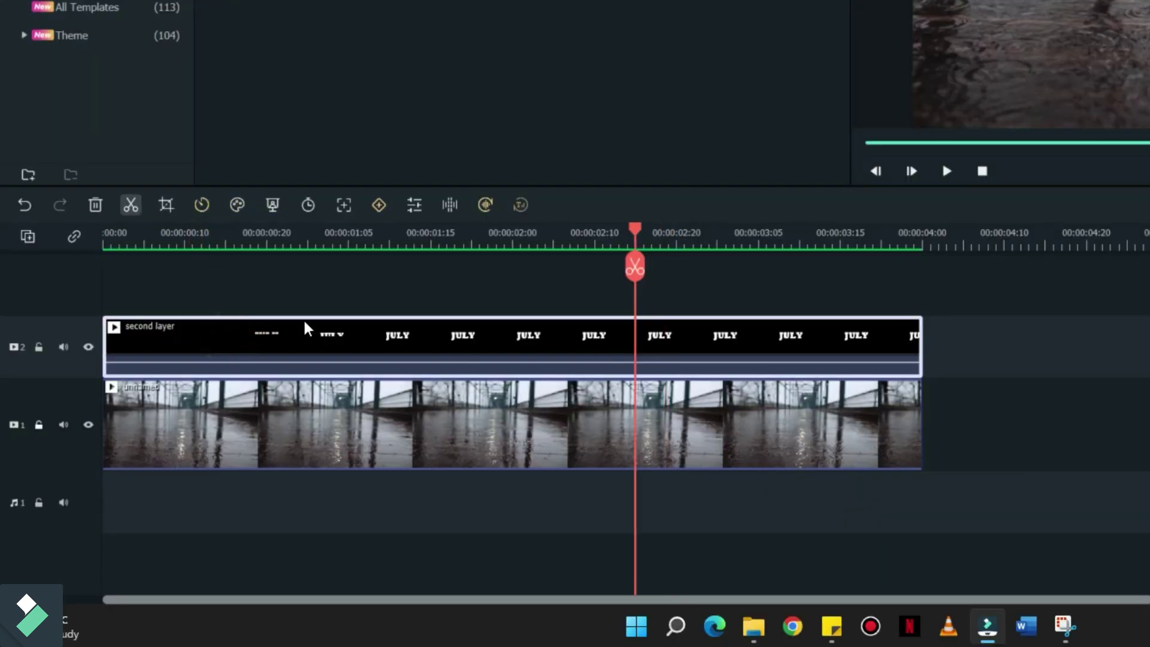
pyautogui.hotkey('ctrl', 'b')
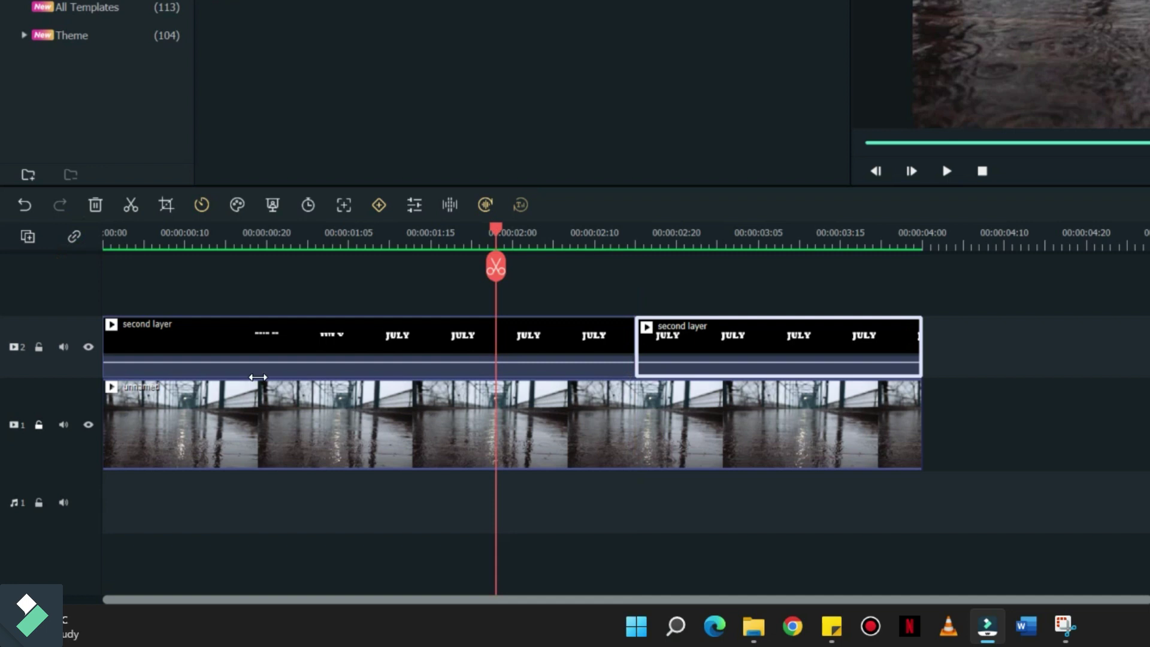
# Step: Split the first "second layer" segment at about 00:00:01:23
pyautogui.hotkey('ctrl', 'b')
pyautogui.hotkey('ctrl', 'z')
pyautogui.click(482, 359)
pyautogui.hotkey('ctrl', 'b')
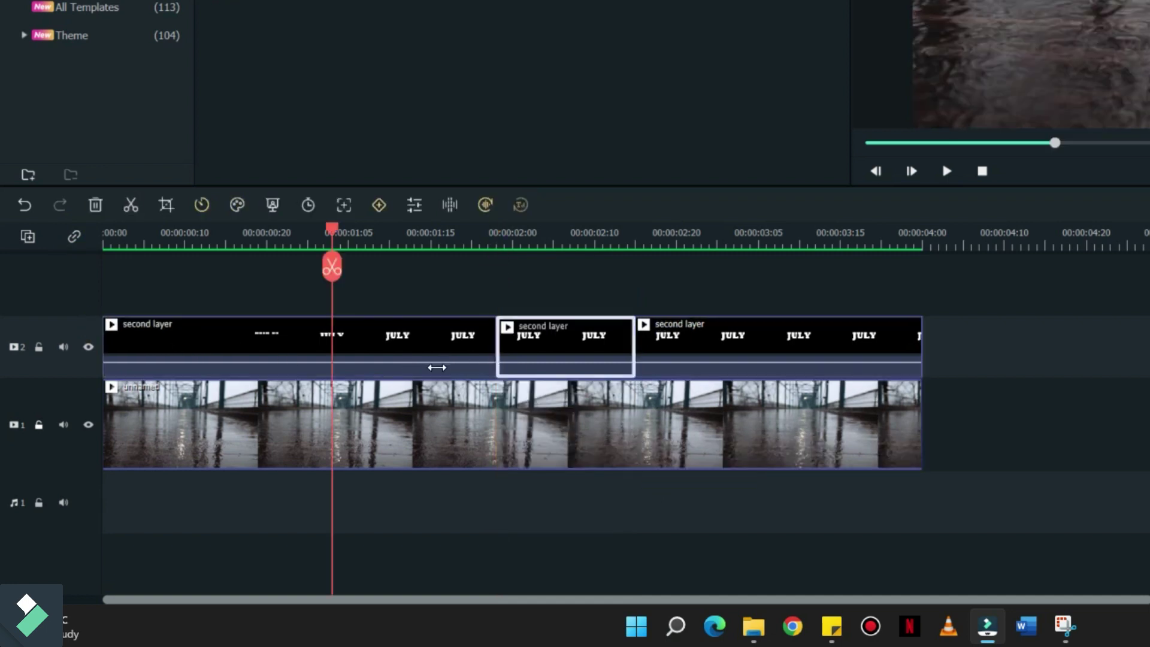
# Step: Split the first "second layer" segment again at 00:00:01:05
pyautogui.press('Right')
pyautogui.press('Right')
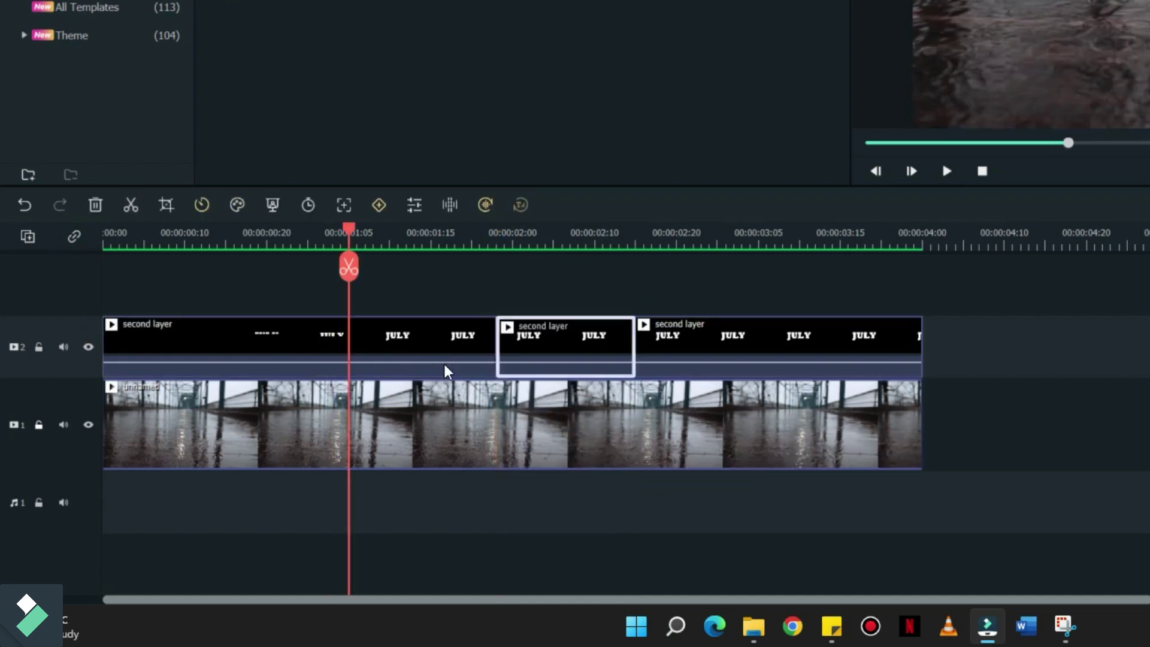
pyautogui.click(492, 358)
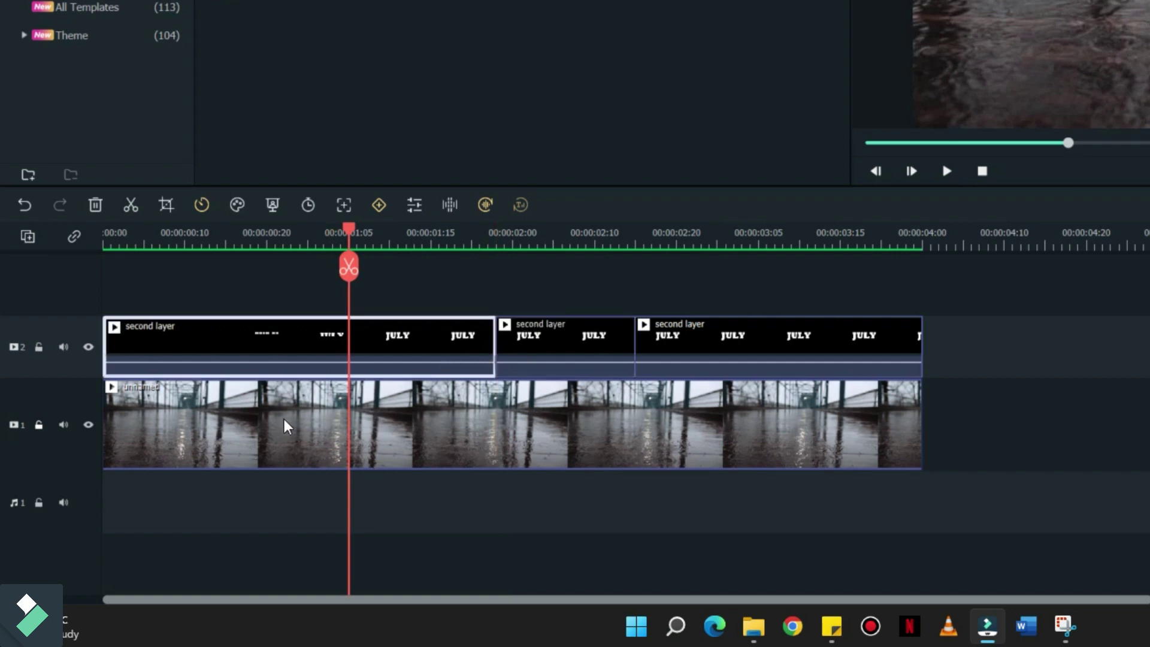
pyautogui.hotkey('ctrl', 'b')
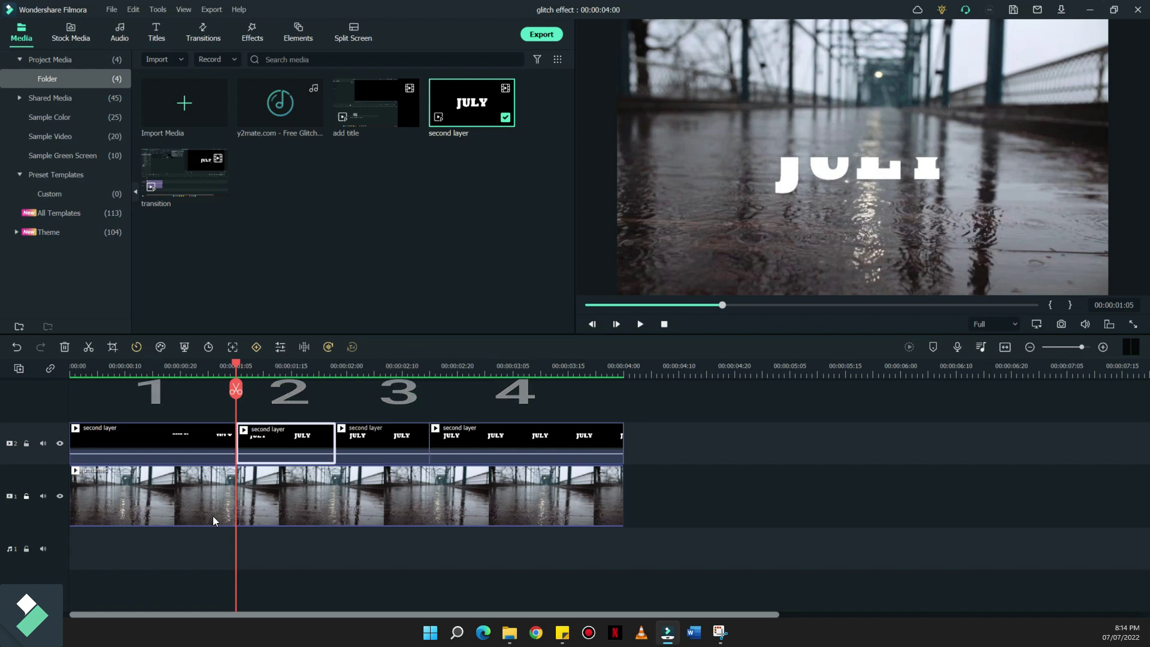
# Step: Search the favorite effects for "side" and apply Sideways 1 to the first three "second layer" segments
pyautogui.click(404, 276)
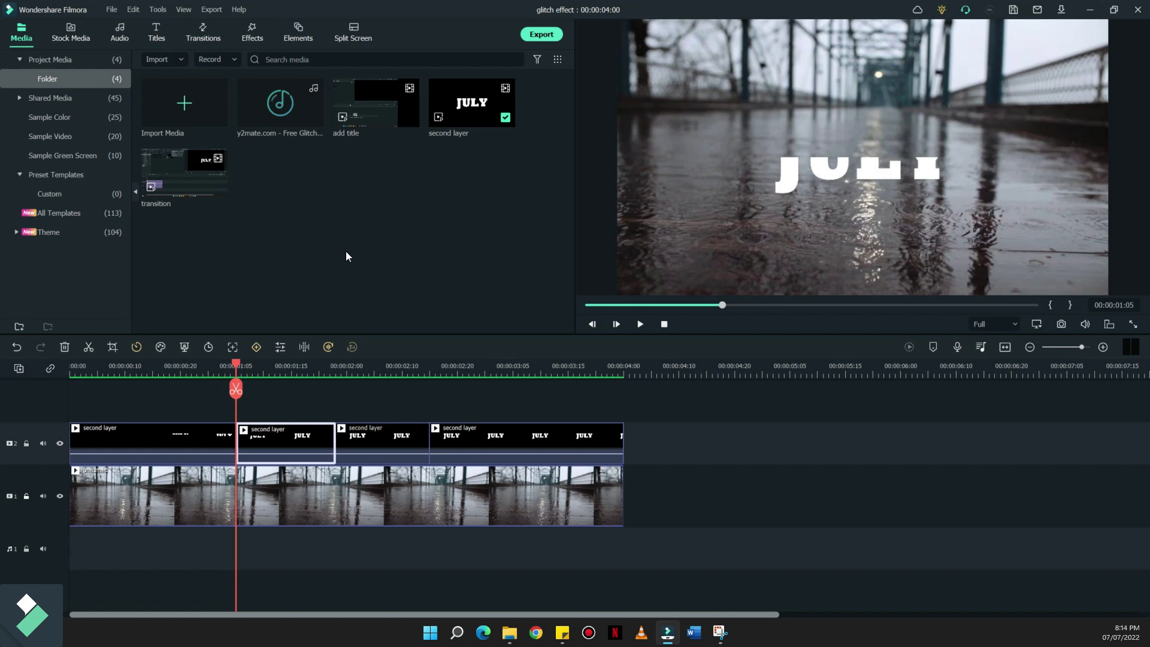
pyautogui.click(252, 33)
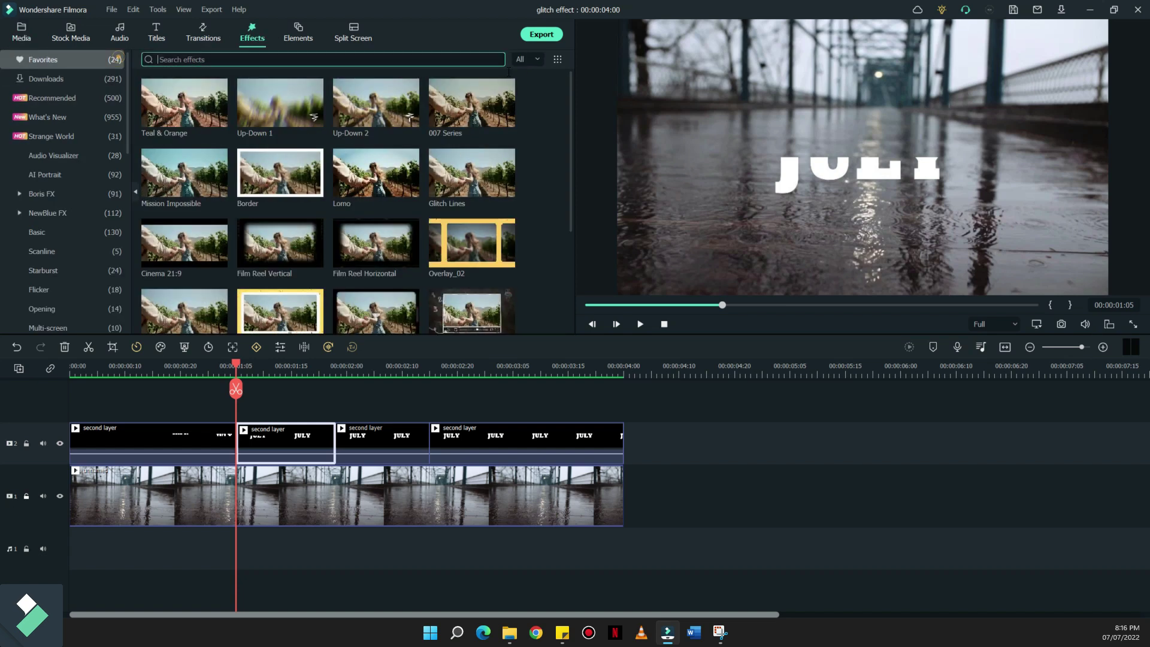
pyautogui.write('side')
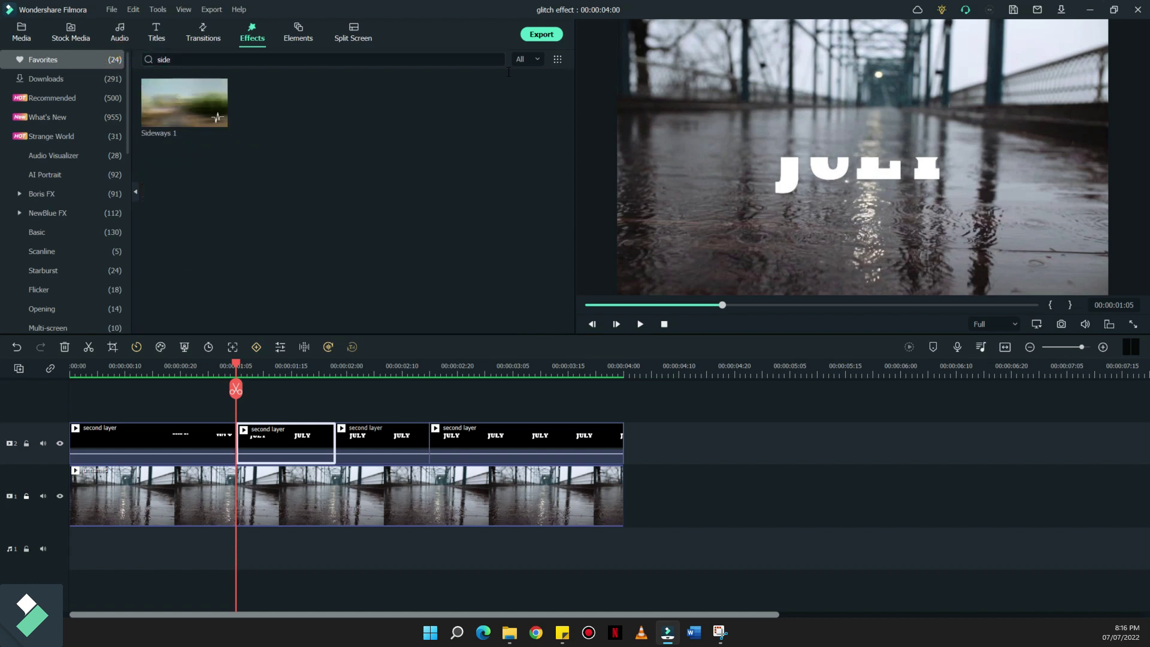
pyautogui.moveTo(184, 101); pyautogui.dragTo(339, 431)
# Step: Search the recommended effects for "chromatic" and apply Chromatic Aberration to the first three "second layer" segments
pyautogui.click(118, 81)
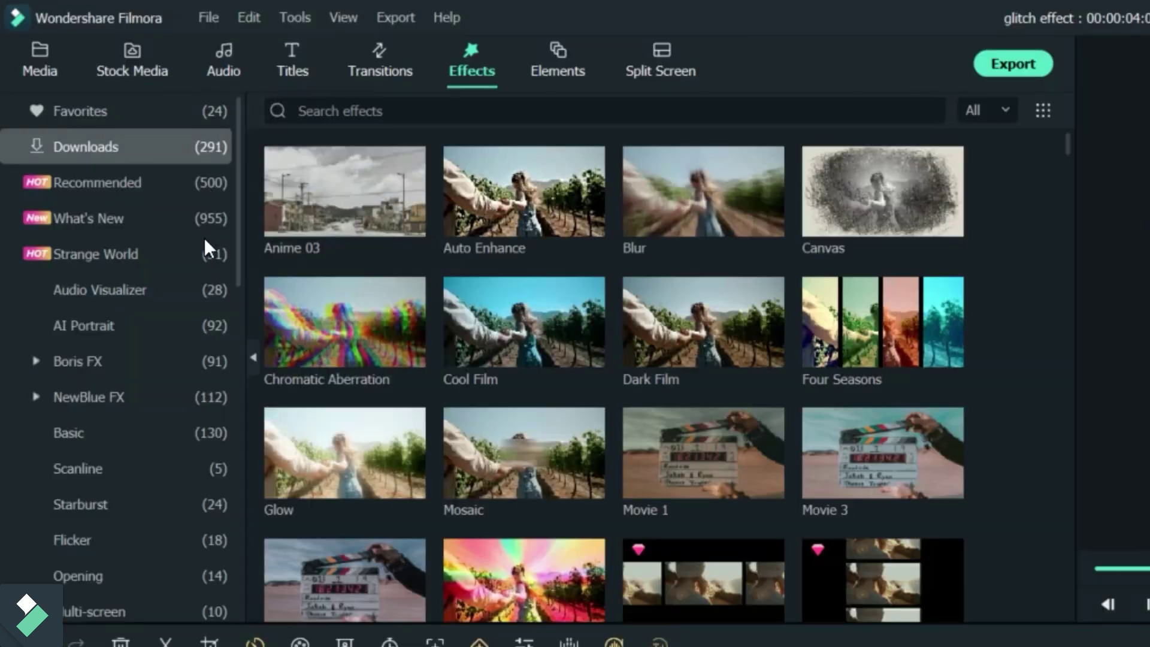
pyautogui.click(191, 183)
pyautogui.click(469, 117)
pyautogui.write('chro')
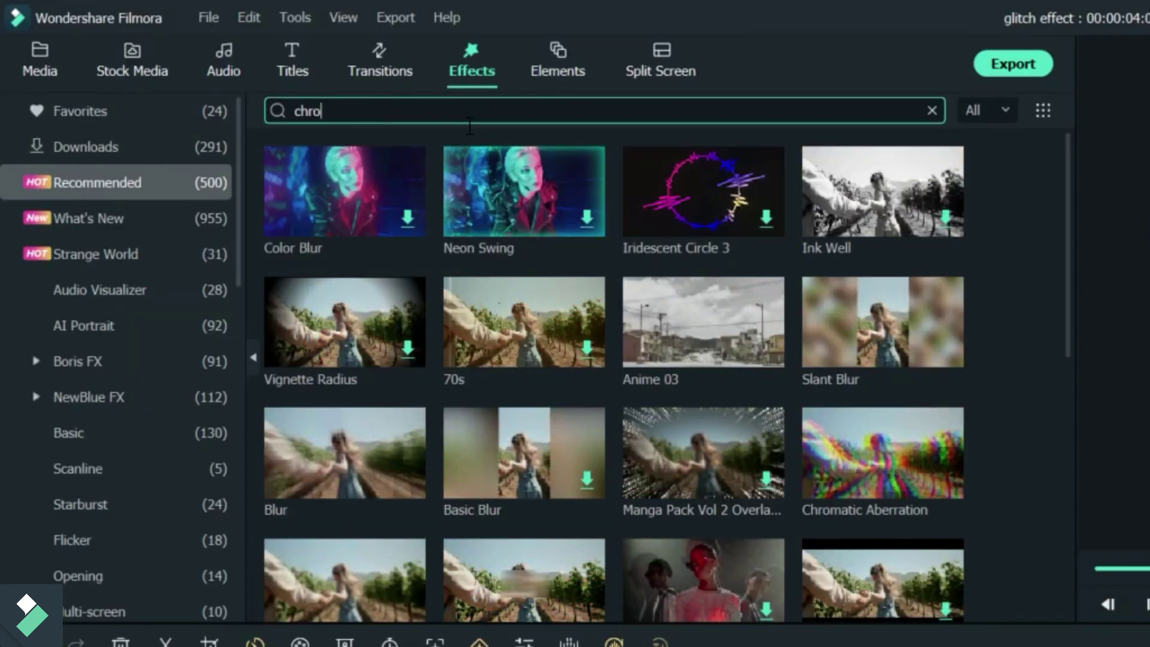
pyautogui.write('matic')
pyautogui.press('Return')
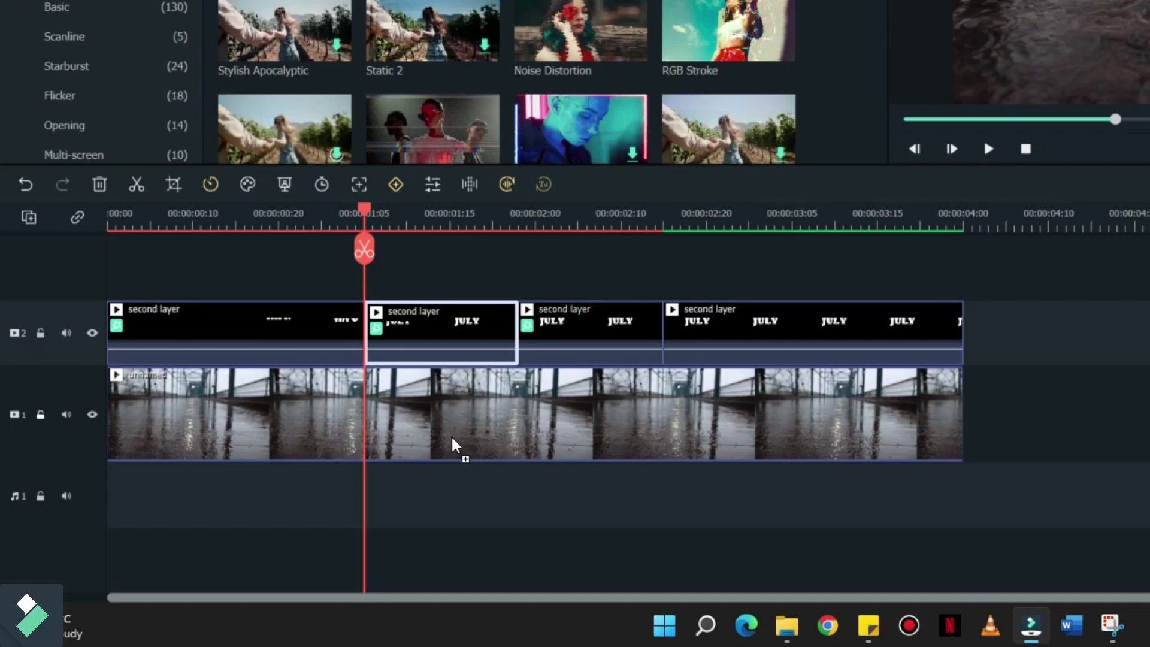
pyautogui.moveTo(453, 439); pyautogui.dragTo(642, 342)
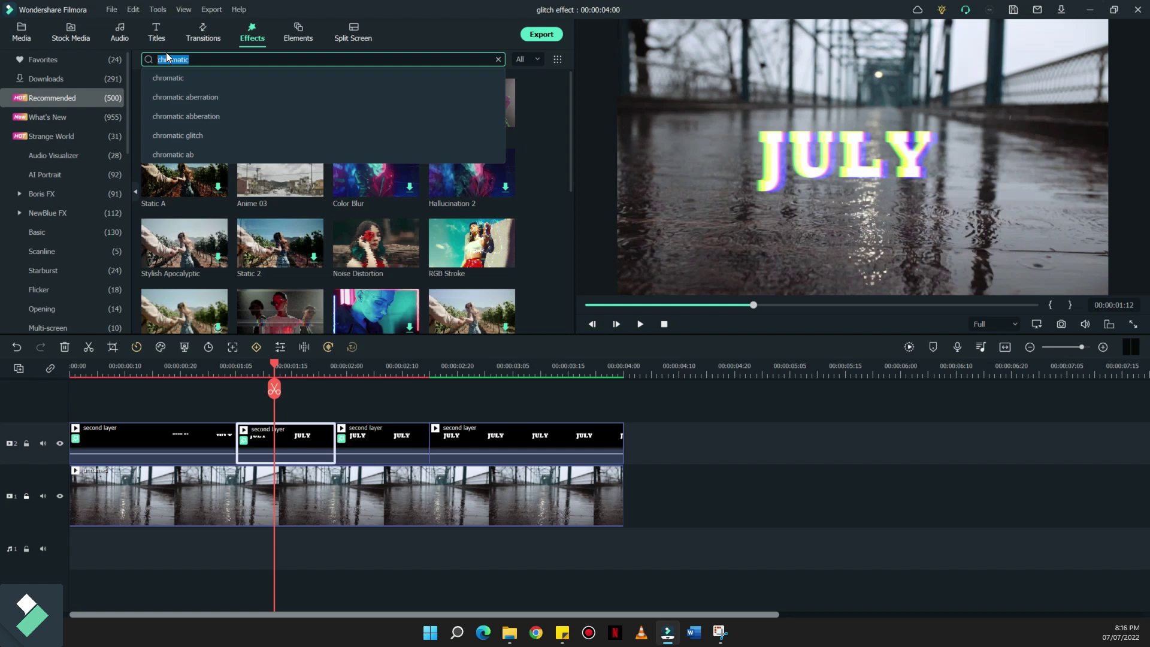
# Step: Search the effects for "flip" and apply Flip to the second "second layer" segment
pyautogui.press('BackSpace')
pyautogui.write('flip')
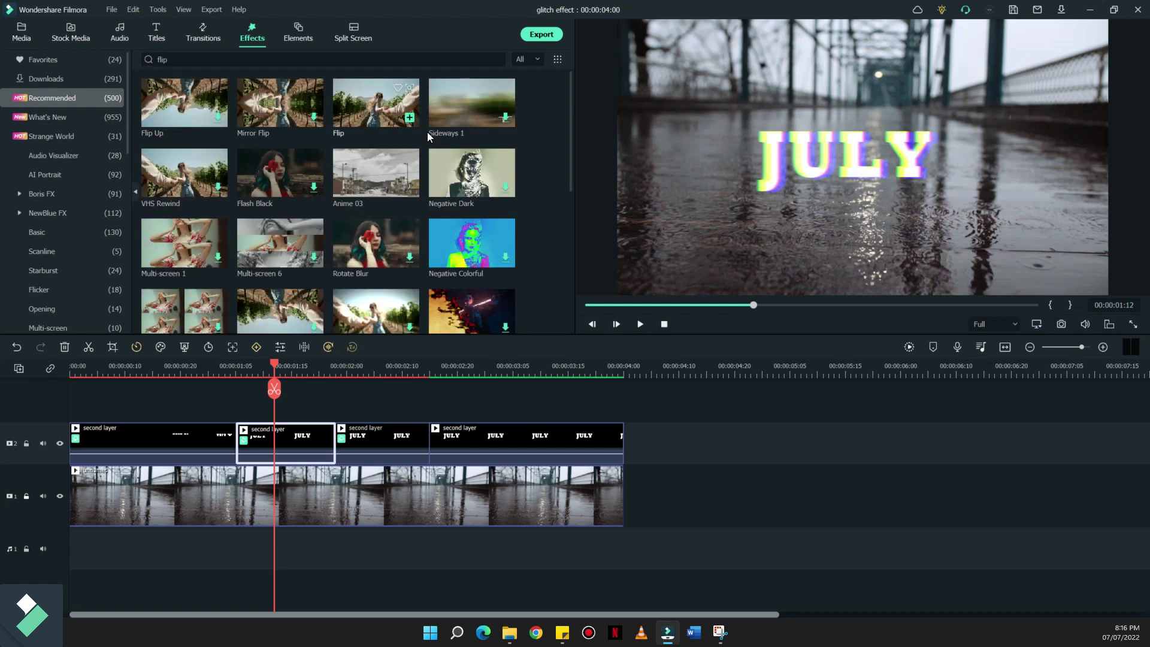
pyautogui.click(375, 105)
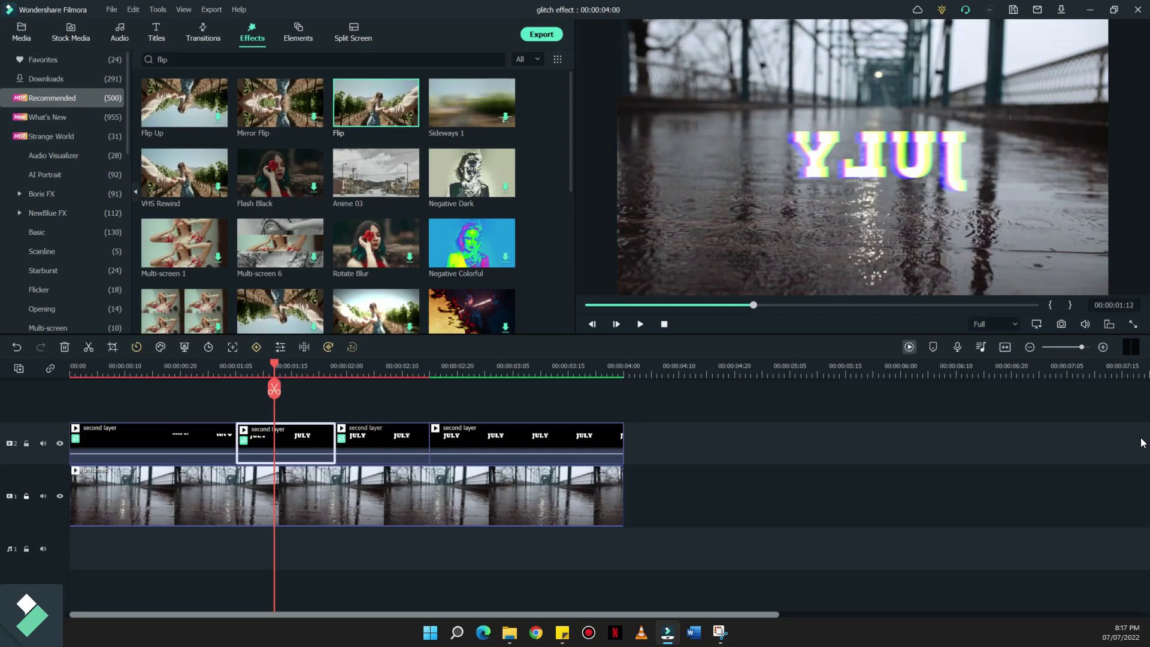
# Step: Render the timeline preview and play the glitch animation from the start
pyautogui.press('Return')
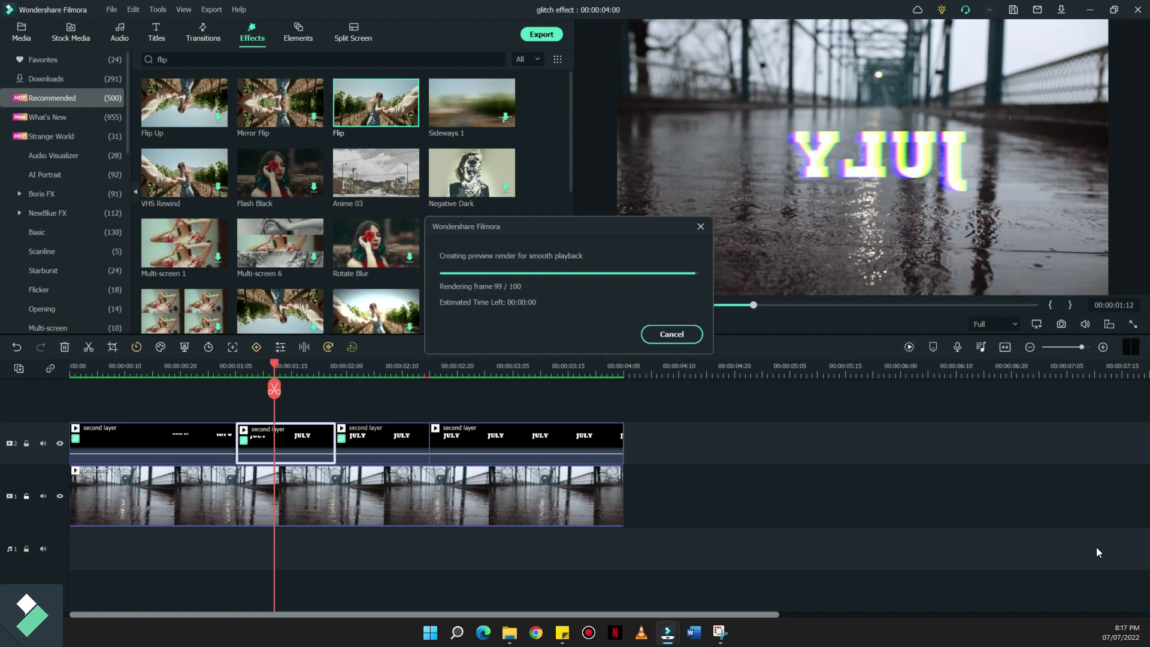
pyautogui.click(86, 371)
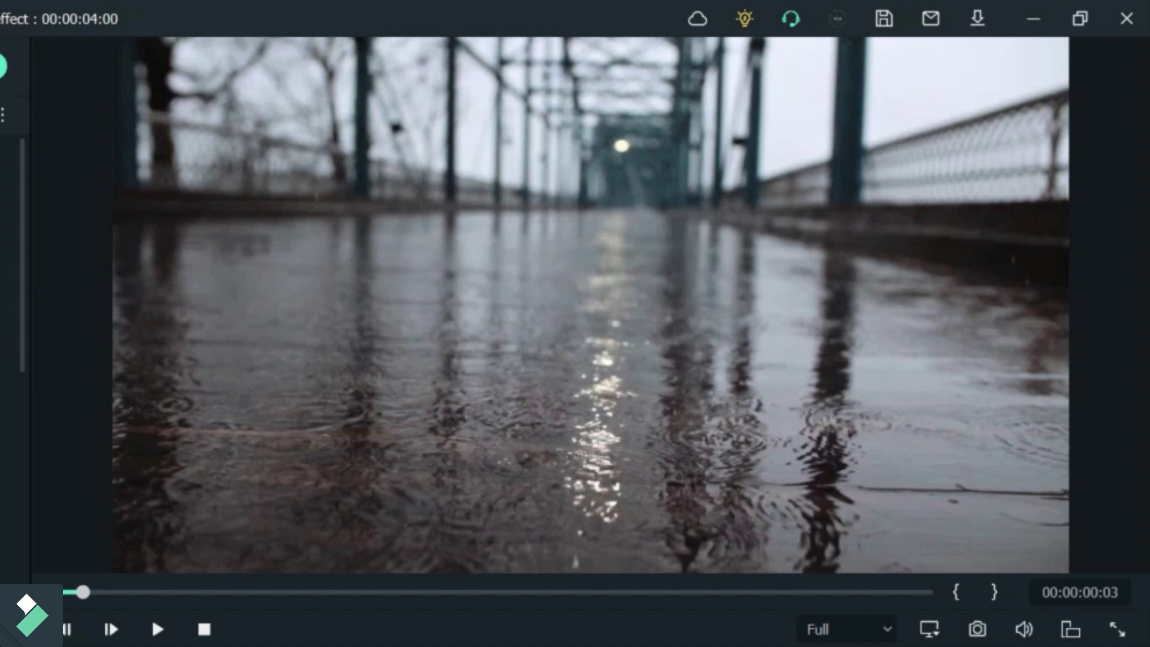
pyautogui.press('space')
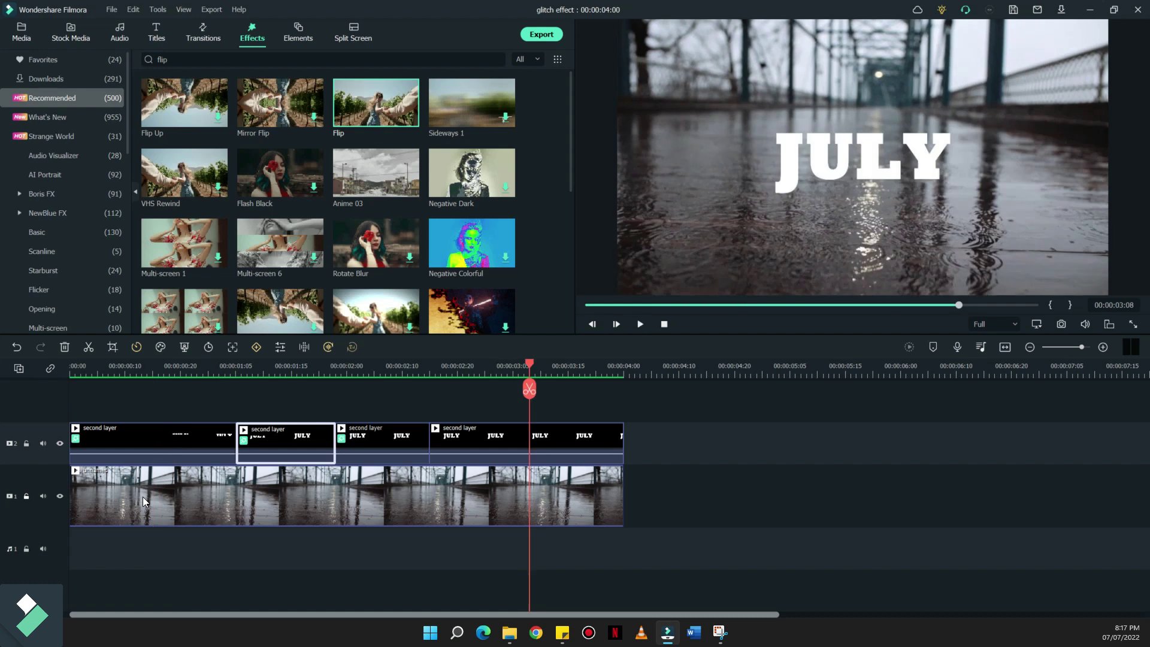
# Step: Add the "Free Glitch sound effects" audio to audio track 1, starting at the beginning of the timeline
pyautogui.click(22, 32)
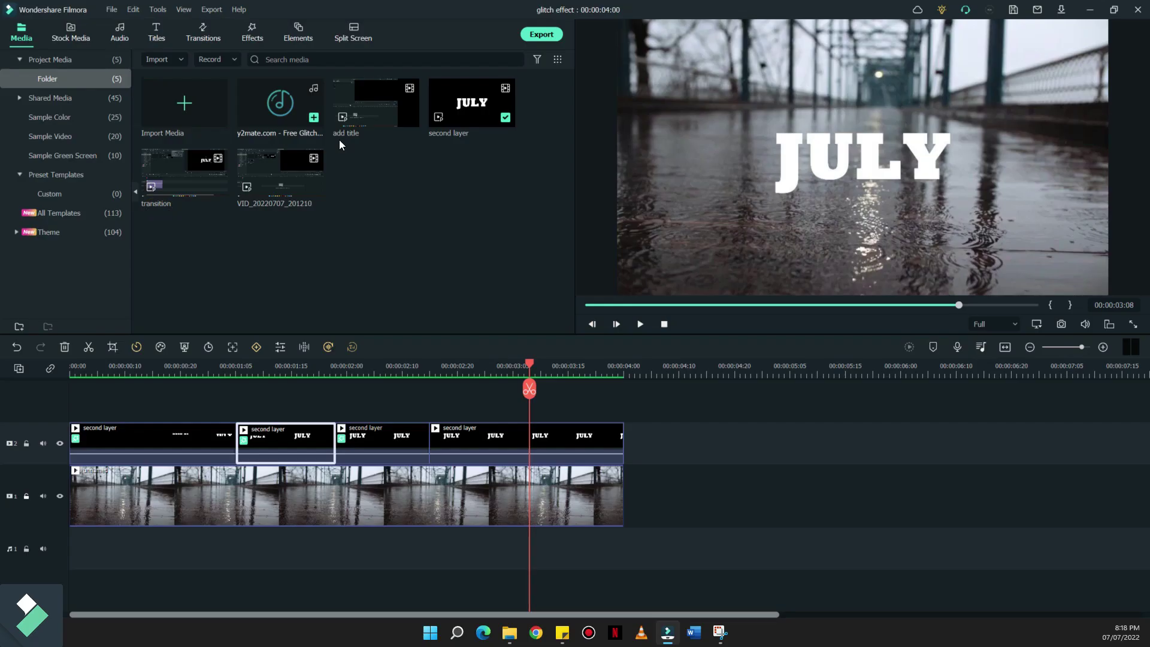
pyautogui.moveTo(280, 103); pyautogui.dragTo(751, 556)
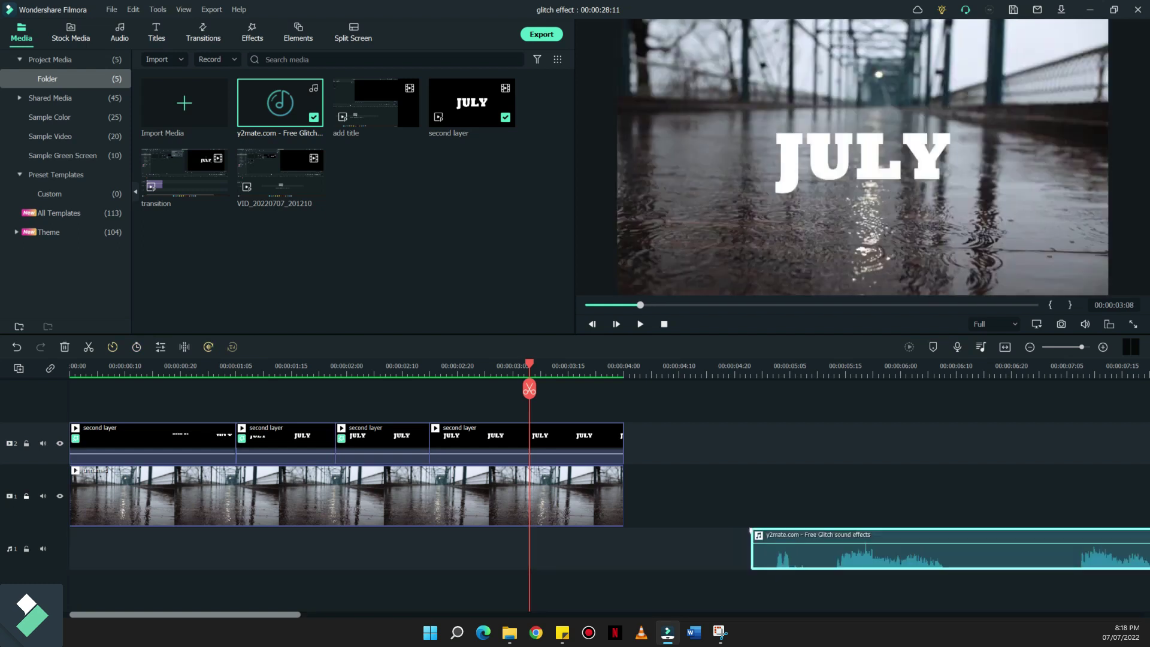
pyautogui.moveTo(930, 556); pyautogui.dragTo(542, 555)
pyautogui.press('Delete')
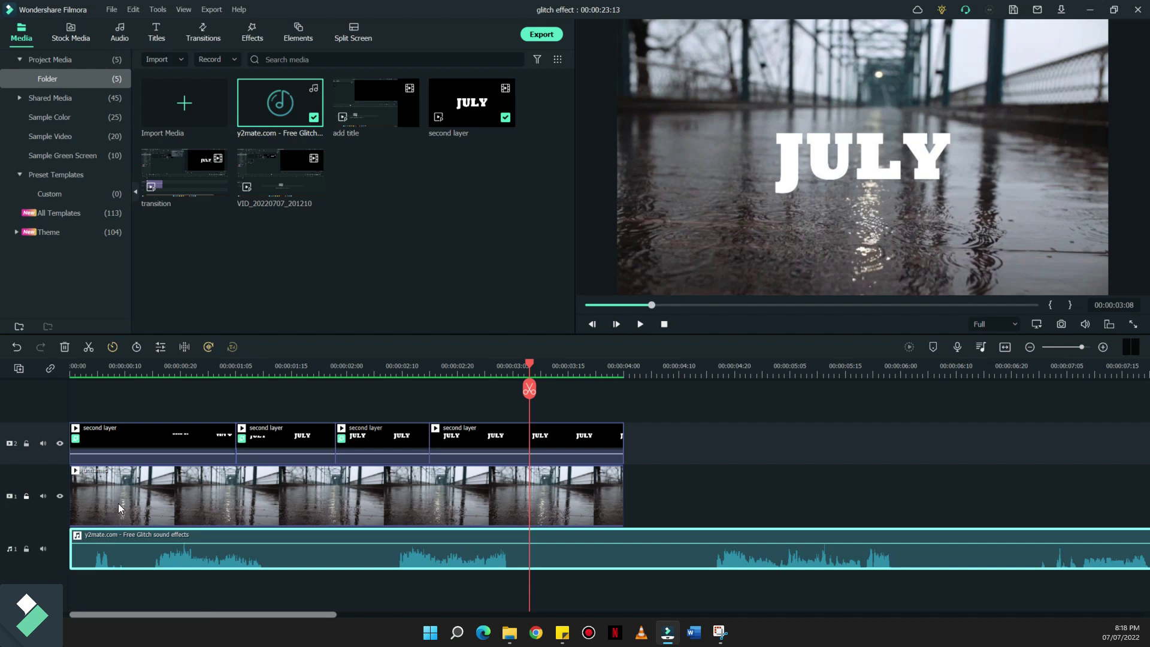
# Step: Split the glitch audio at 00:00:04:00, delete the remainder after the cut and save the project
pyautogui.press('Home')
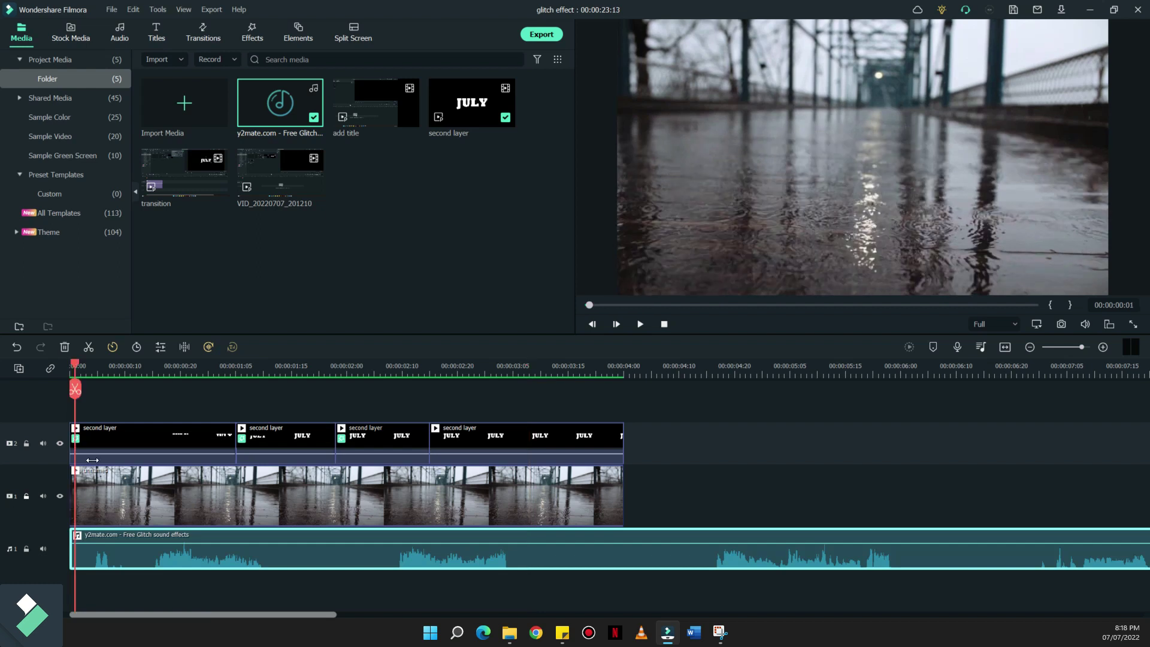
pyautogui.press('space')
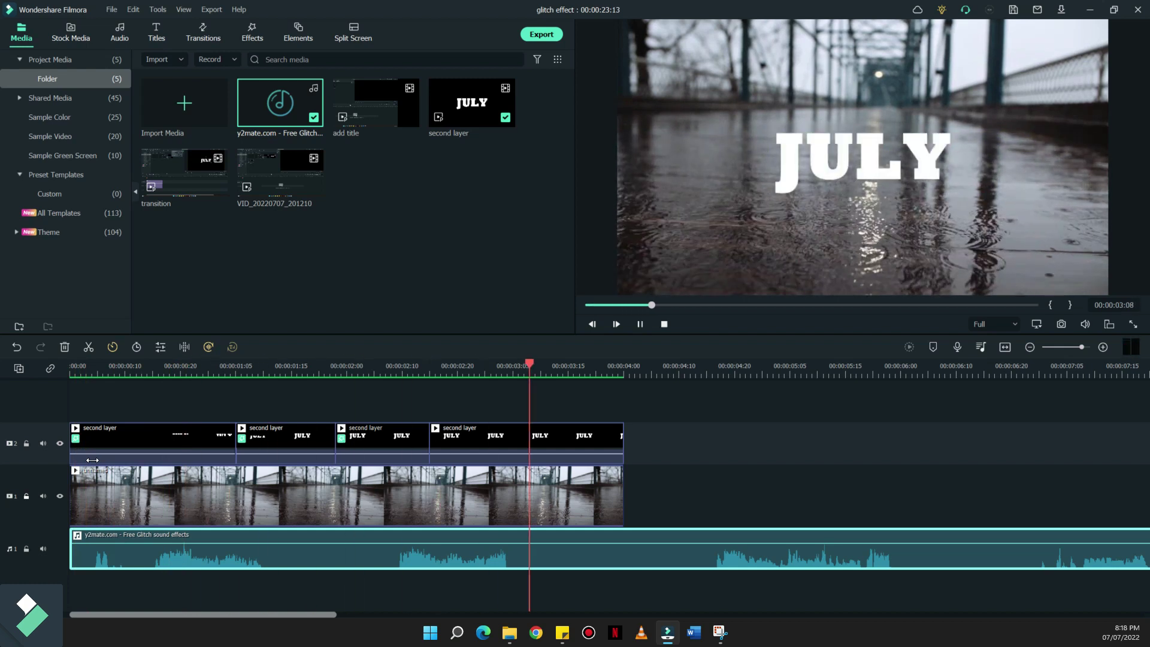
pyautogui.hotkey('ctrl', 'b')
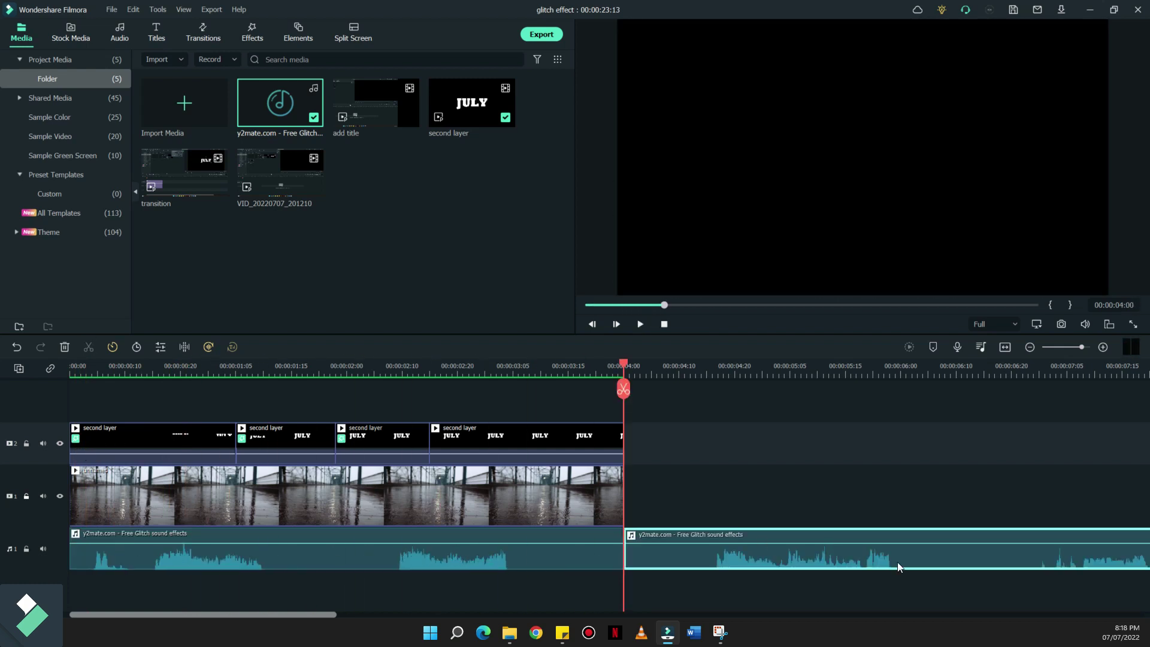
pyautogui.press('Delete')
pyautogui.click(888, 552)
pyautogui.hotkey('ctrl', 's')
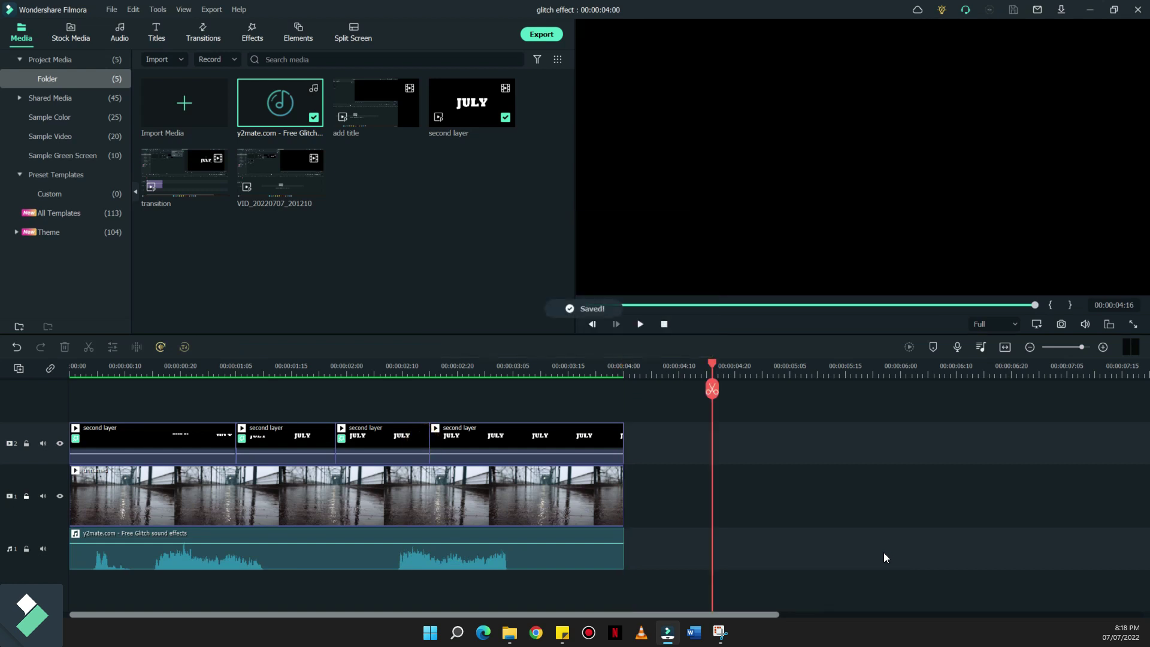
pyautogui.click(884, 553)
pyautogui.click(609, 508)
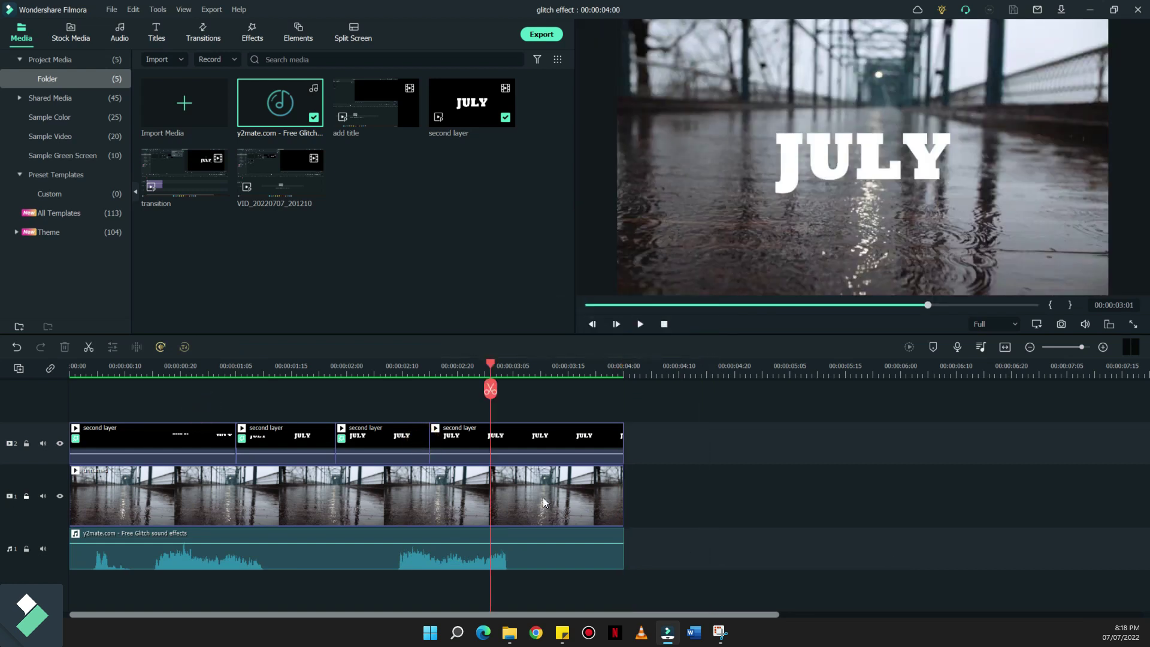